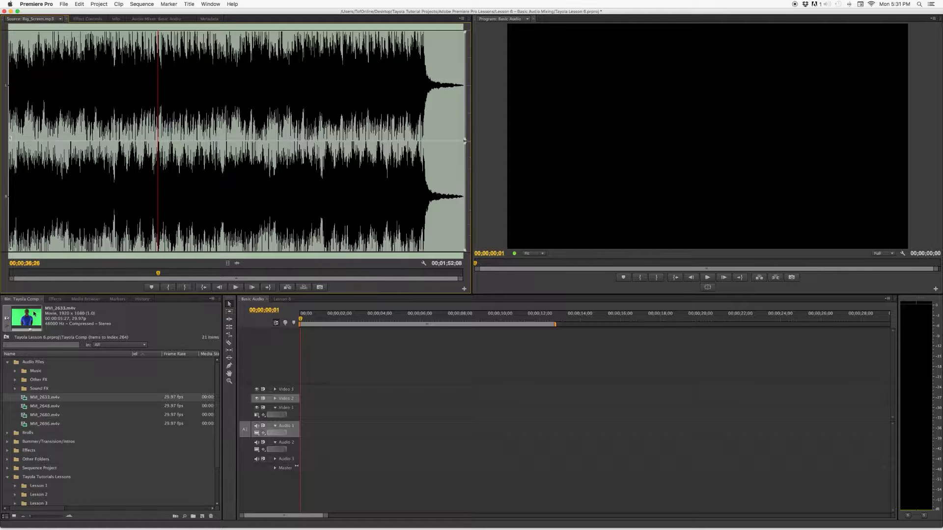
# Review the info of Big_Screen.mp3 and step through its source waveform frame by frame around the 6-second mark
pyautogui.click(117, 19)
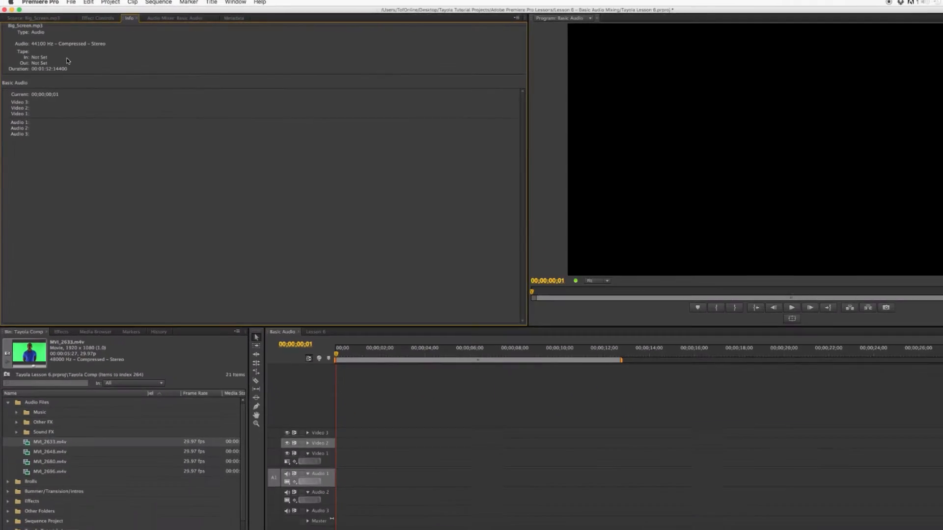
pyautogui.click(28, 20)
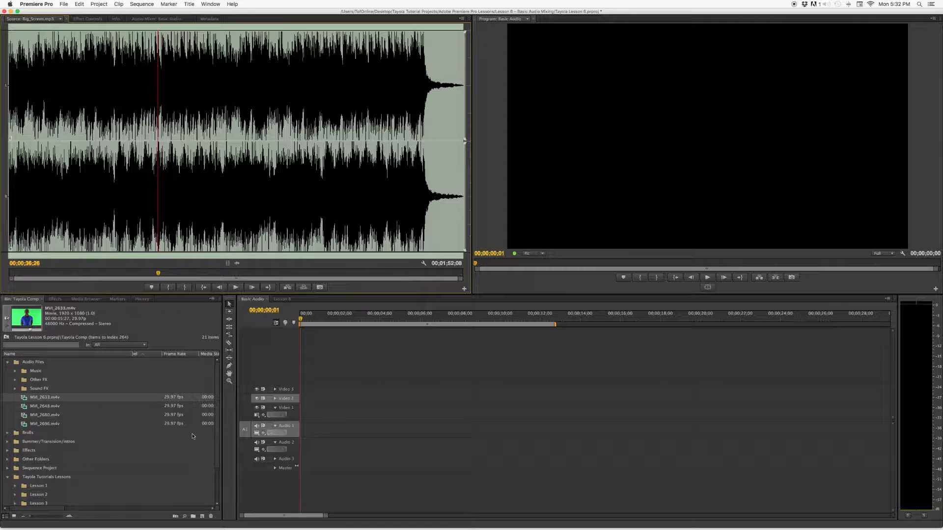
pyautogui.click(32, 273)
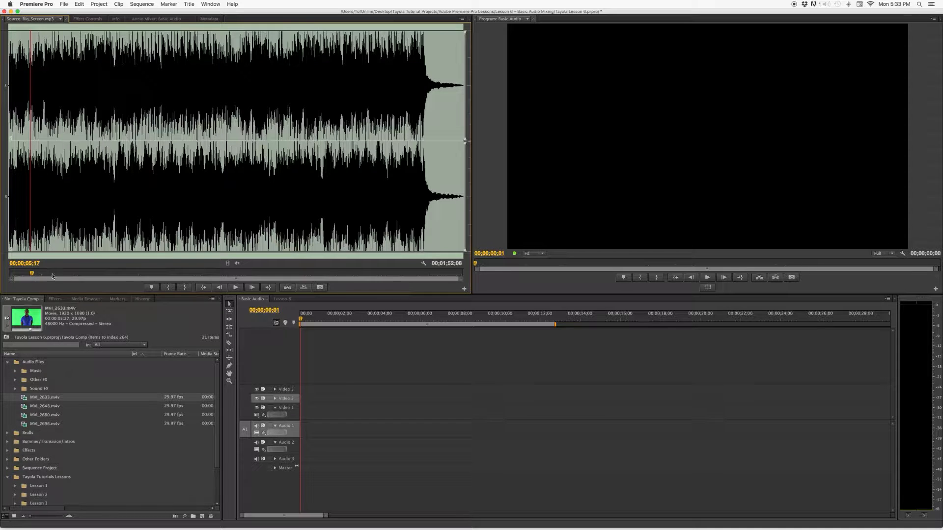
pyautogui.click(33, 275)
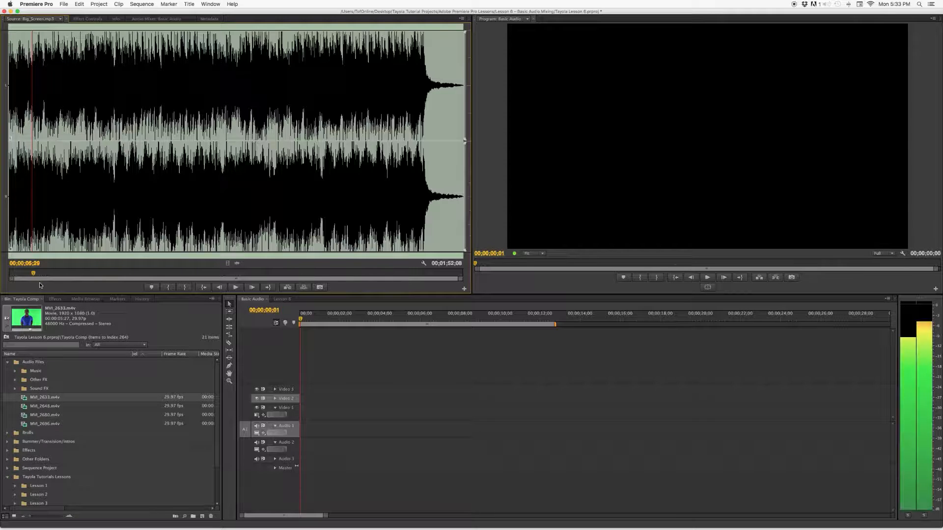
pyautogui.press('Left')
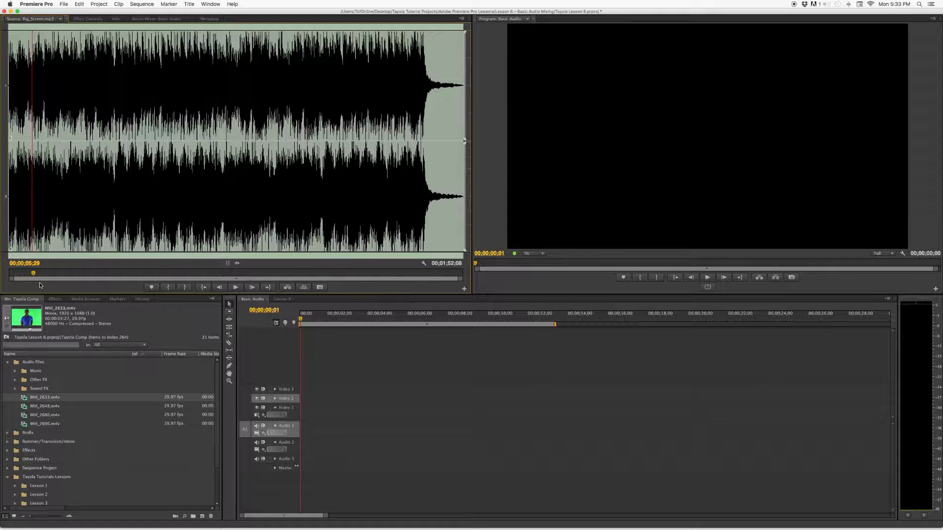
pyautogui.press('Right')
pyautogui.press('Right')
pyautogui.press('Right')
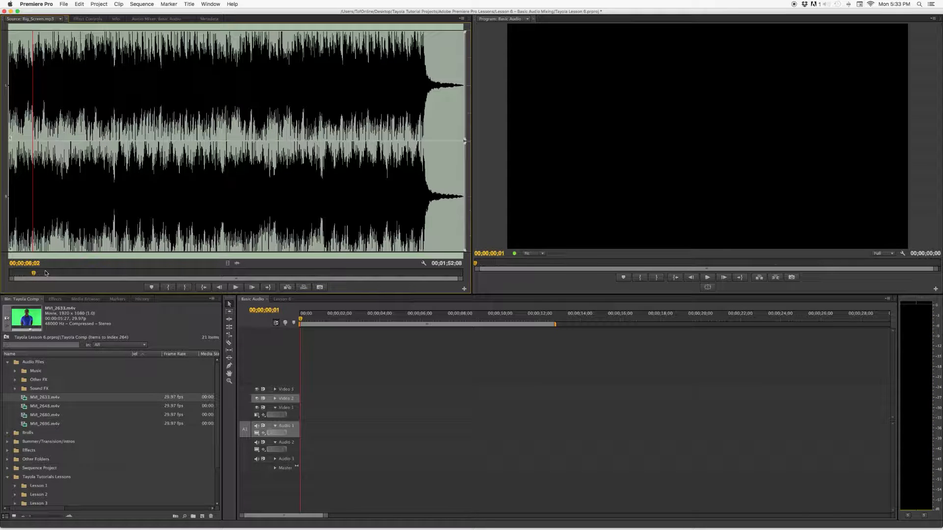
# Try audio time units in the Source Monitor while scrubbing the music near 5 seconds, and turn the units off again
pyautogui.click(462, 18)
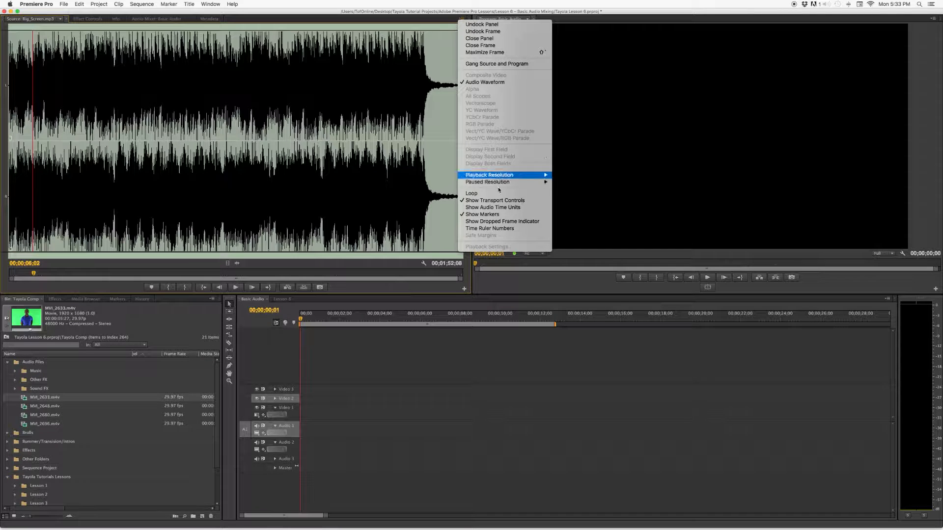
pyautogui.click(529, 208)
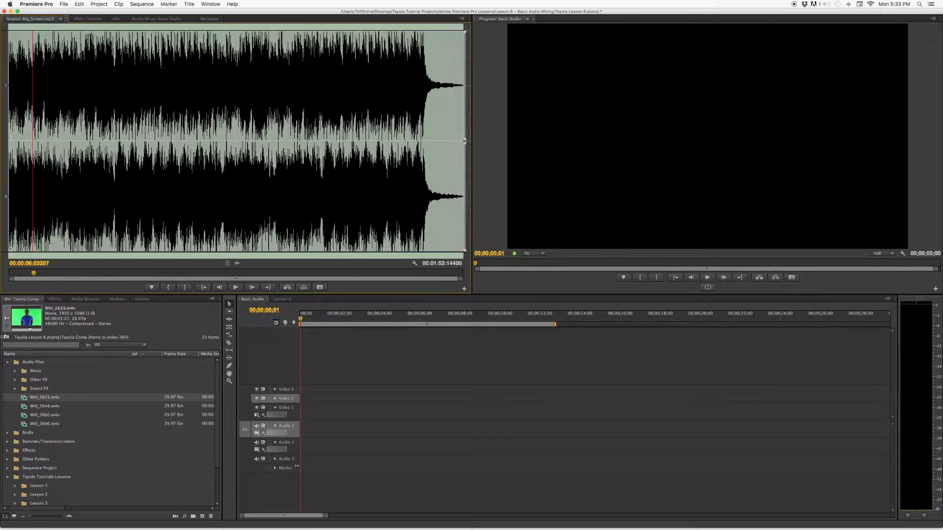
pyautogui.click(33, 274)
pyautogui.moveTo(33, 274); pyautogui.dragTo(32, 276)
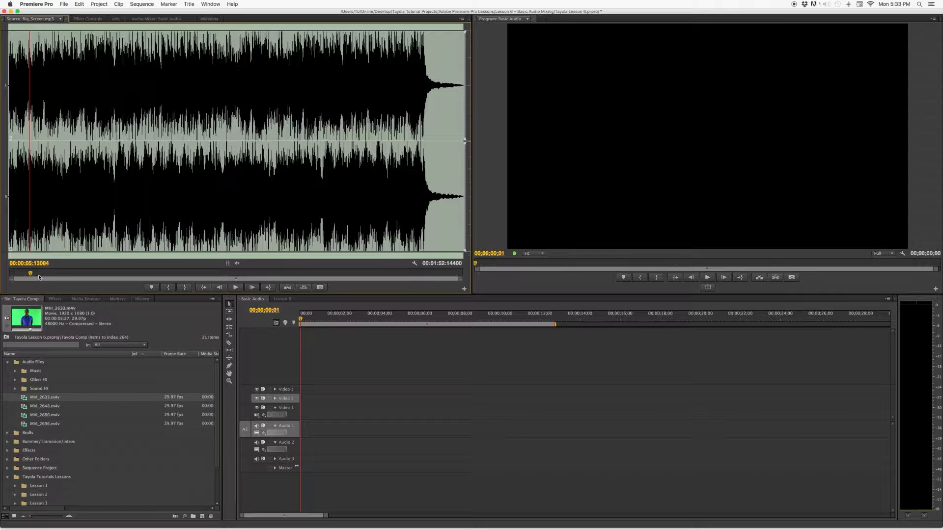
pyautogui.click(461, 21)
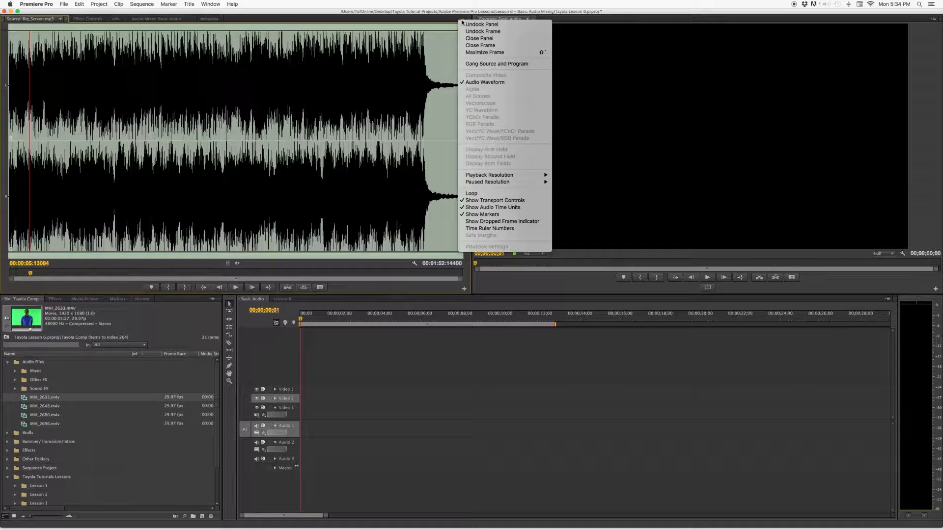
pyautogui.click(510, 207)
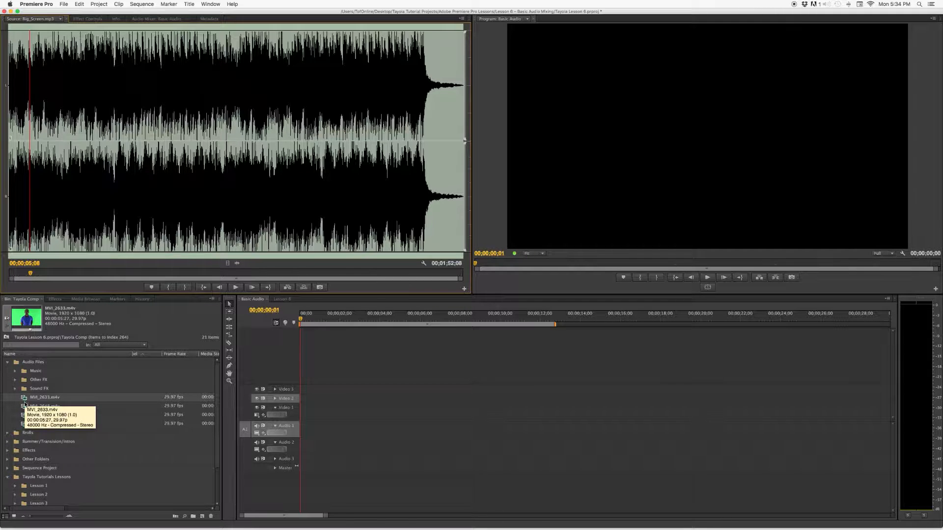
# Open MVI_2633.m4v in the Source Monitor and display its audio waveform
pyautogui.doubleClick(28, 398)
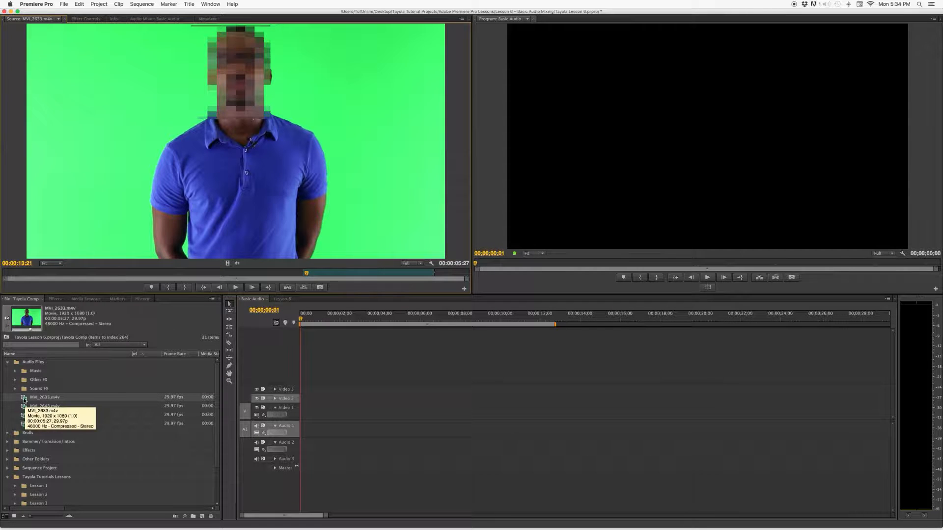
pyautogui.click(461, 19)
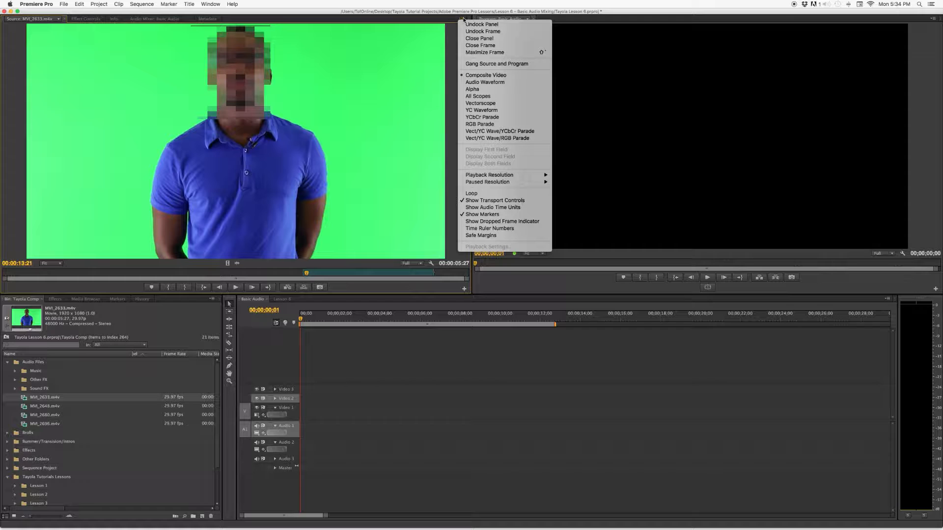
pyautogui.click(509, 82)
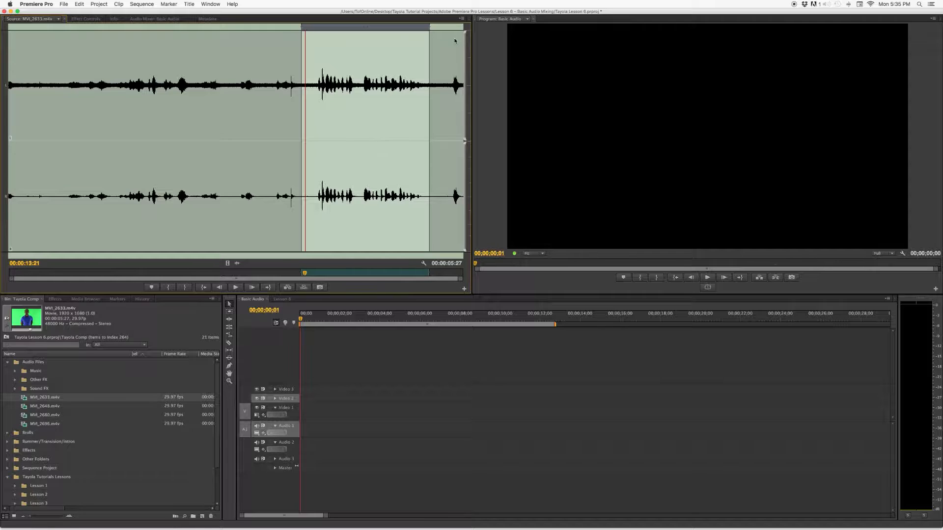
# Switch the Source Monitor back to composite video and place MVI_2633.m4v at the sequence start on Video 1 and Audio 1
pyautogui.click(462, 18)
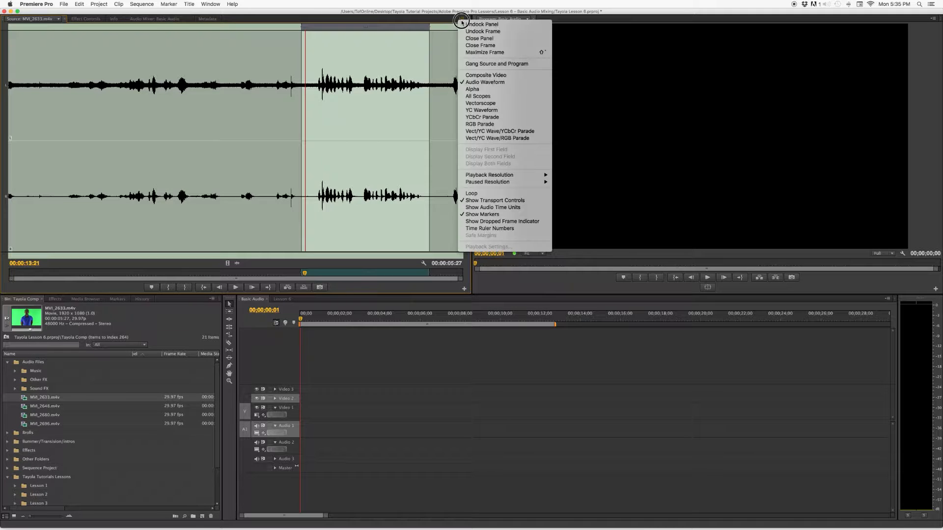
pyautogui.click(510, 75)
pyautogui.moveTo(234, 101); pyautogui.dragTo(302, 427)
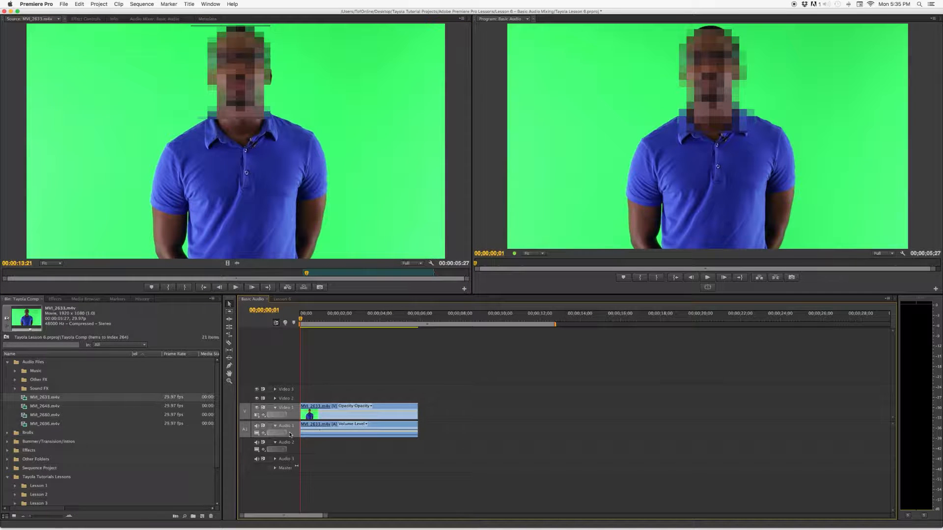
# Check the clip info of MVI_2648.m4v in the bin and of MVI_2633.m4v on the timeline
pyautogui.click(113, 19)
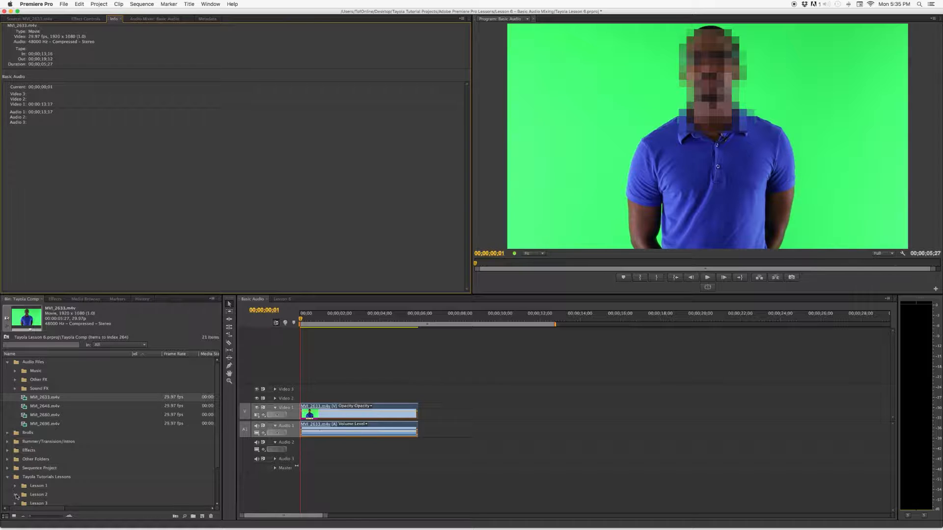
pyautogui.click(53, 408)
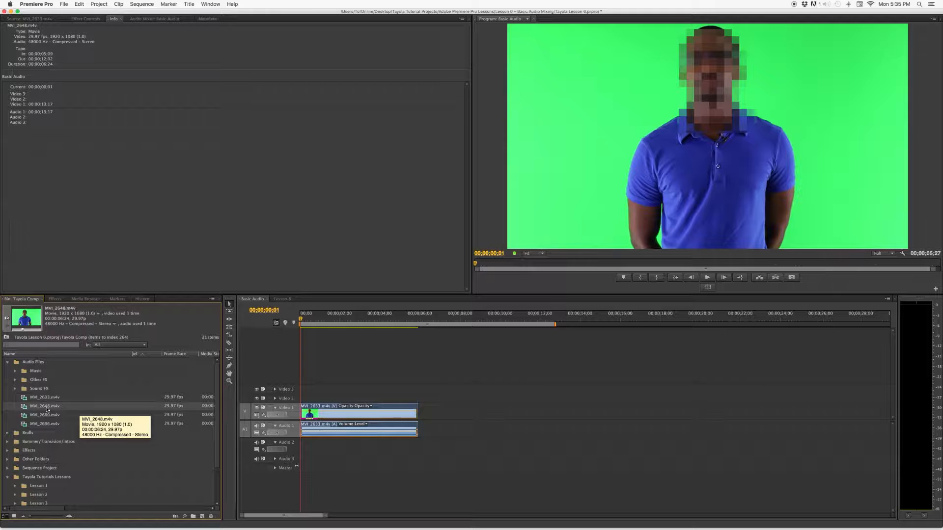
pyautogui.click(393, 414)
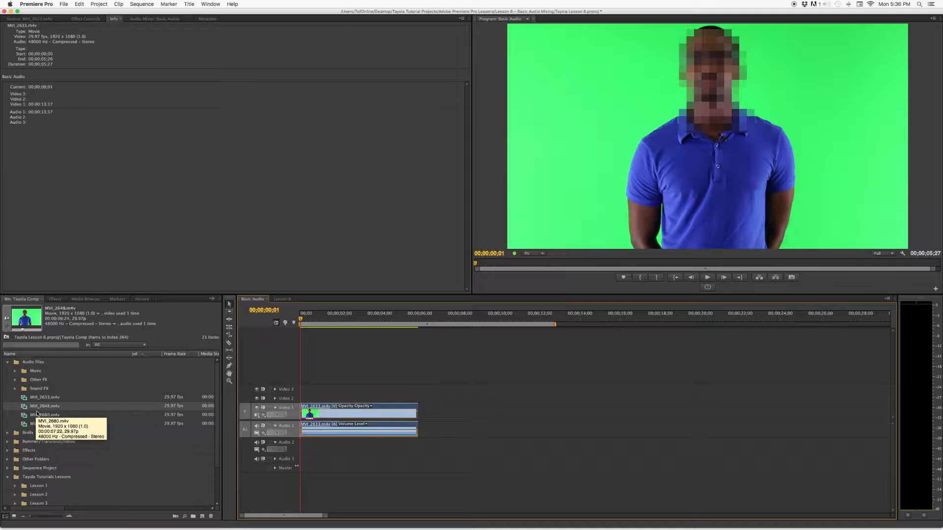
# Open the audio channel settings of MVI_2648.m4v and compare the Mono preset with the Use File preset
pyautogui.rightClick(57, 409)
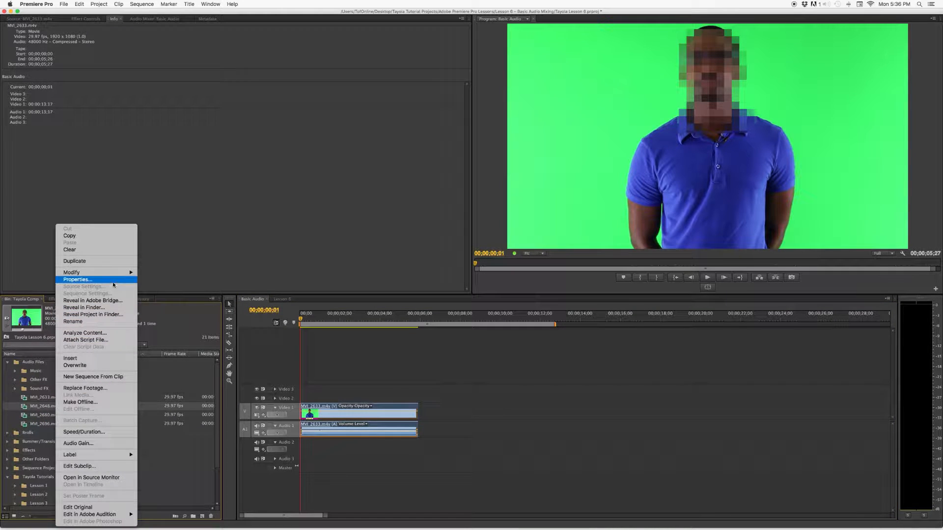
pyautogui.moveTo(113, 273)
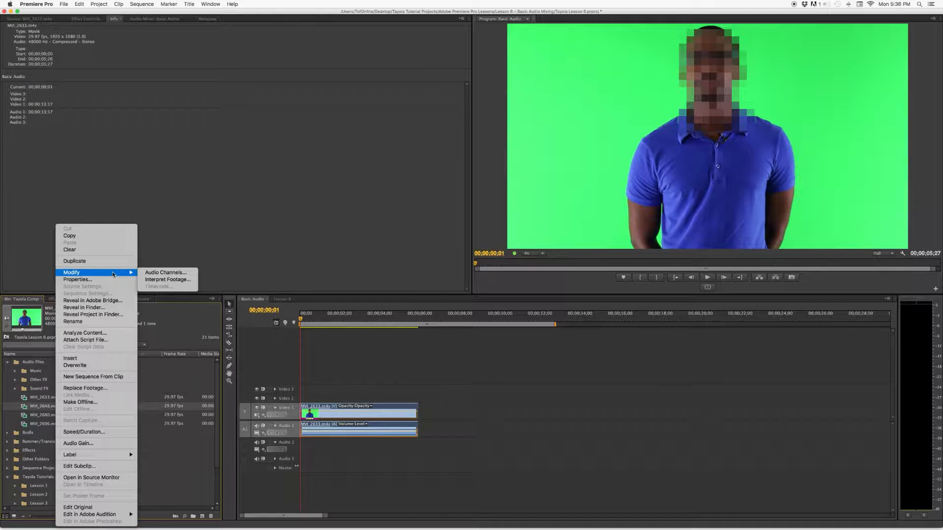
pyautogui.click(181, 273)
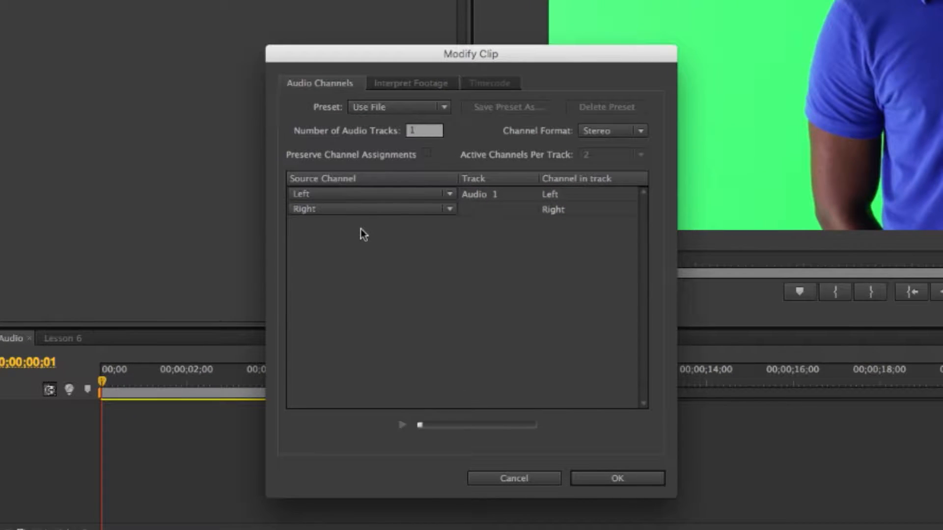
pyautogui.click(423, 109)
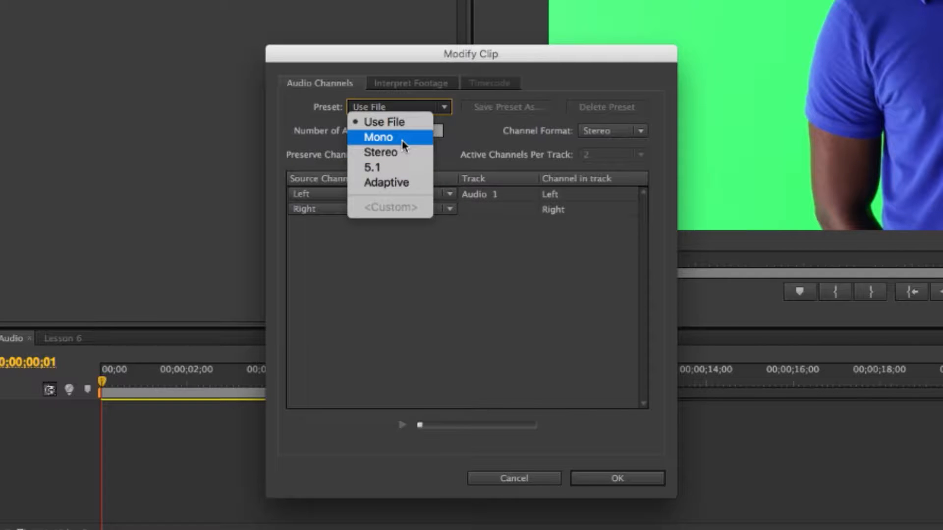
pyautogui.click(383, 138)
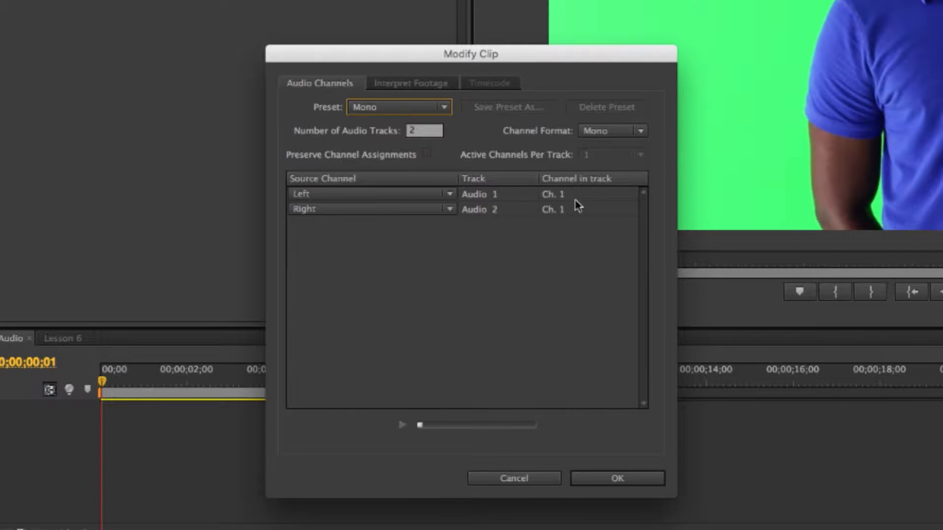
pyautogui.click(404, 108)
pyautogui.click(402, 122)
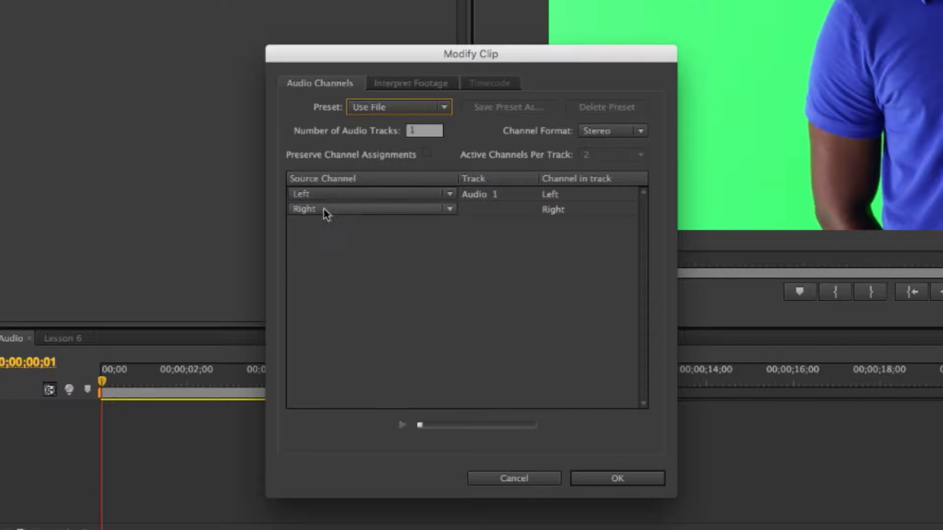
# Apply the Mono audio channel preset to MVI_2648.m4v and place the clip after MVI_2633.m4v on the timeline at about 00;00;06;07
pyautogui.click(411, 106)
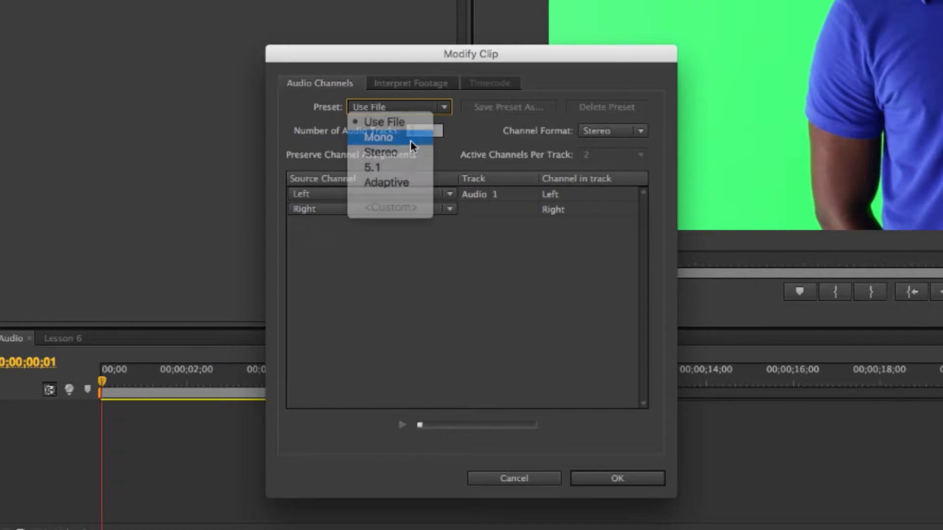
pyautogui.click(411, 138)
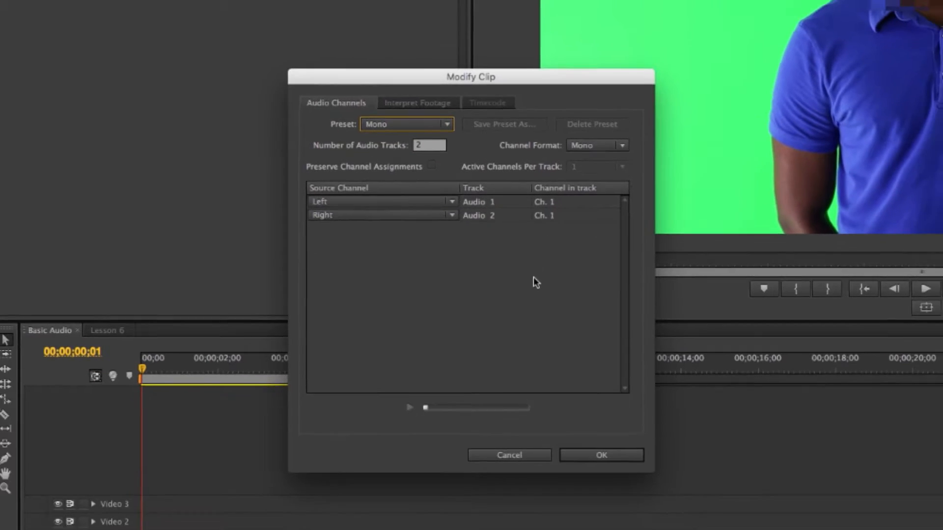
pyautogui.click(602, 455)
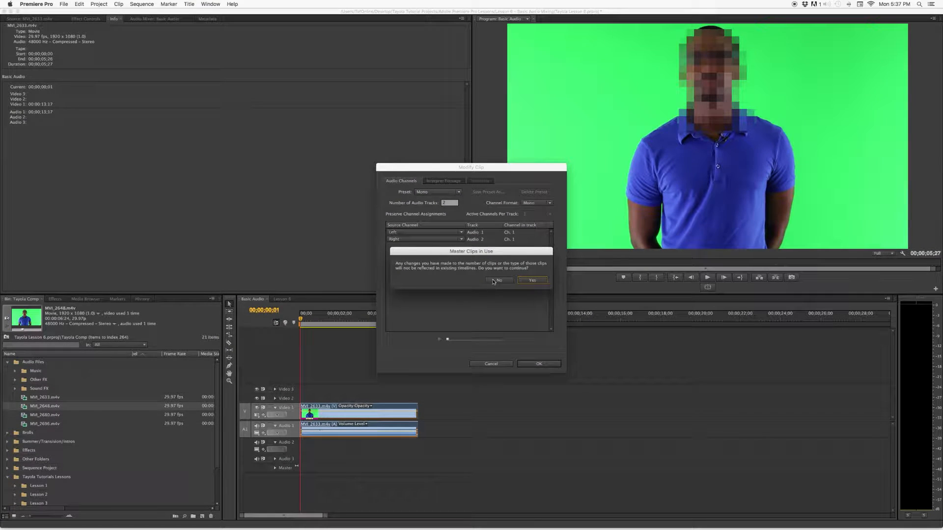
pyautogui.click(528, 283)
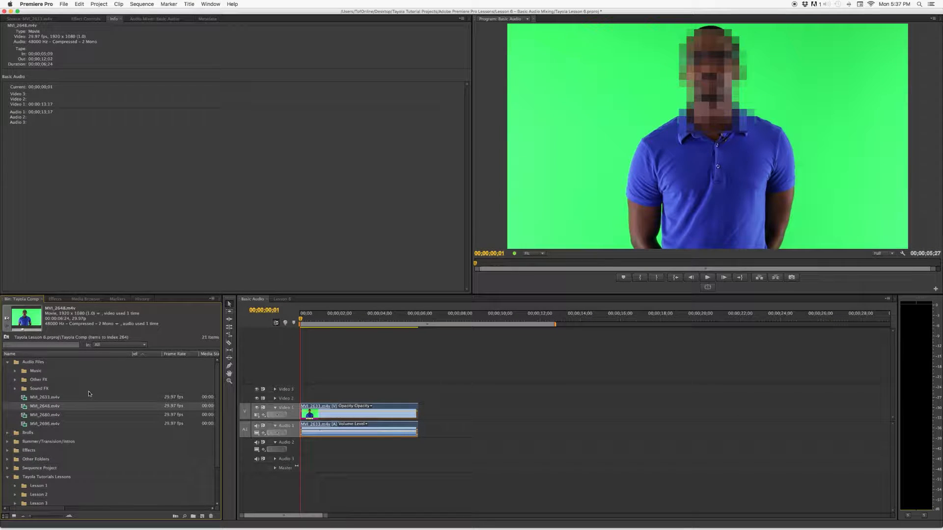
pyautogui.moveTo(44, 407); pyautogui.dragTo(423, 430)
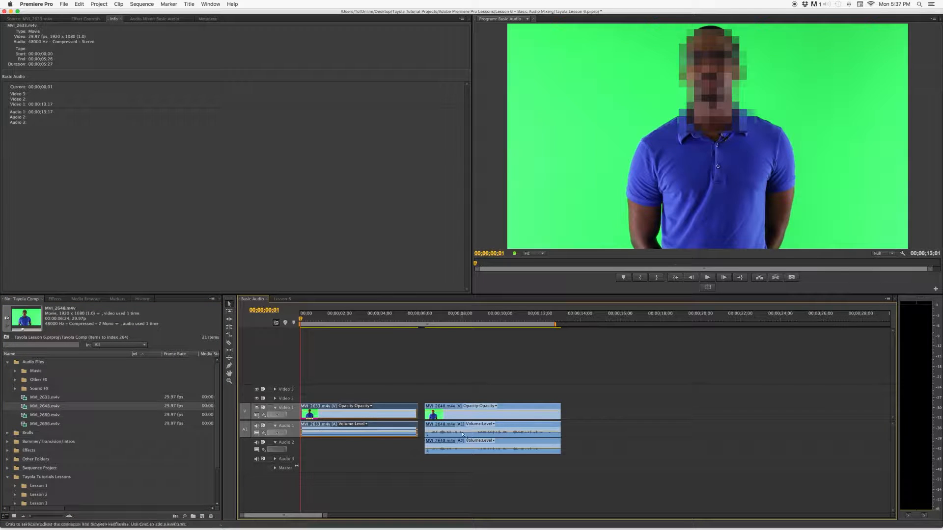
# Compare the audio info of the mono MVI_2648.m4v and stereo MVI_2633.m4v clips on the timeline
pyautogui.click(462, 445)
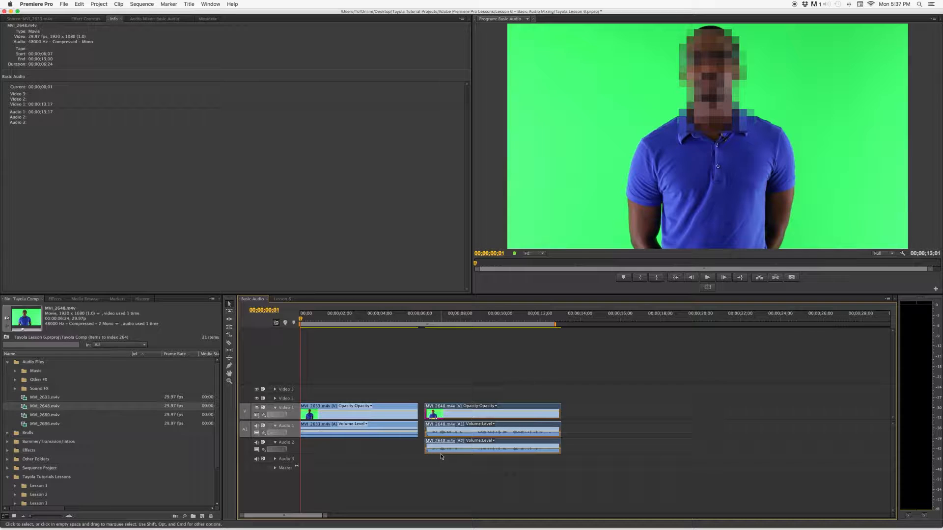
pyautogui.click(361, 434)
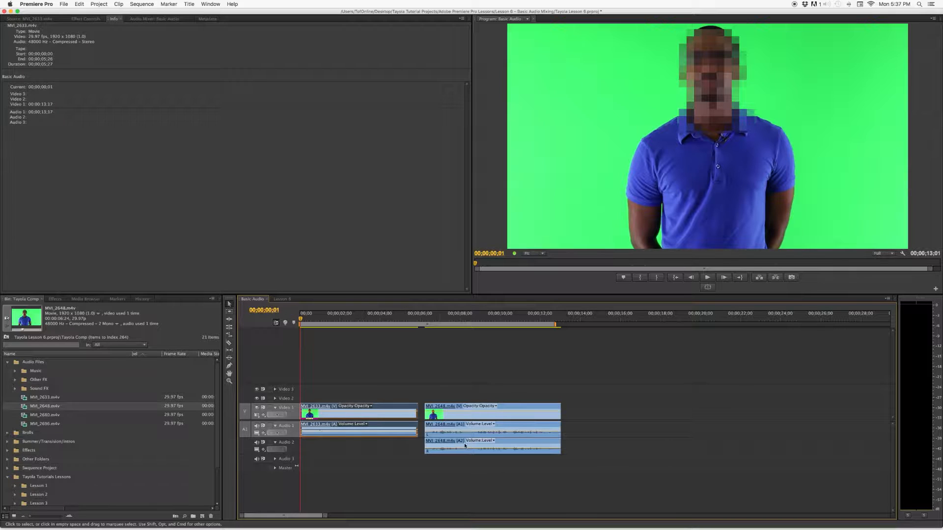
pyautogui.click(435, 442)
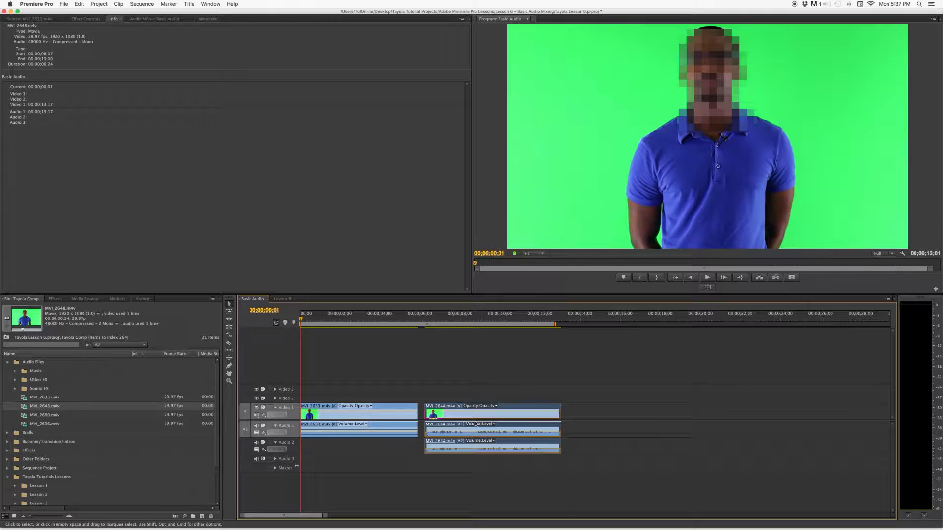
pyautogui.click(344, 417)
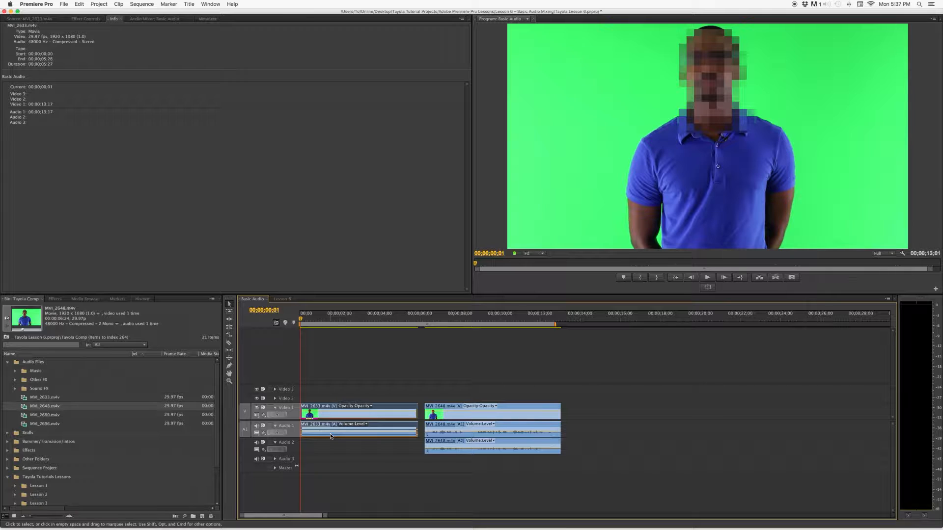
# Open the MVI_2633.m4v timeline clip in the Source Monitor and move the sequence playhead to 00;00;01;12
pyautogui.doubleClick(331, 435)
pyautogui.click(329, 324)
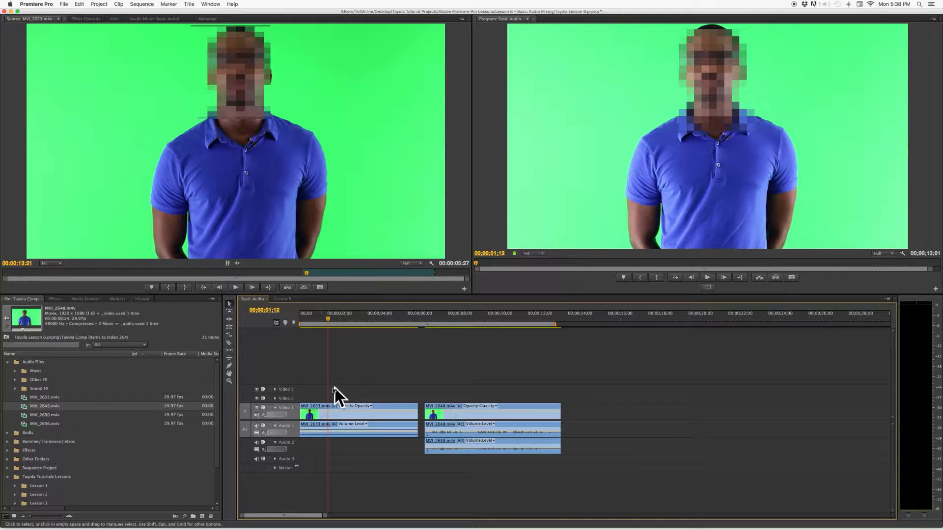
# Play the stereo MVI_2633.m4v and mono MVI_2648.m4v timeline clips to compare their levels on the audio meters
pyautogui.press('space')
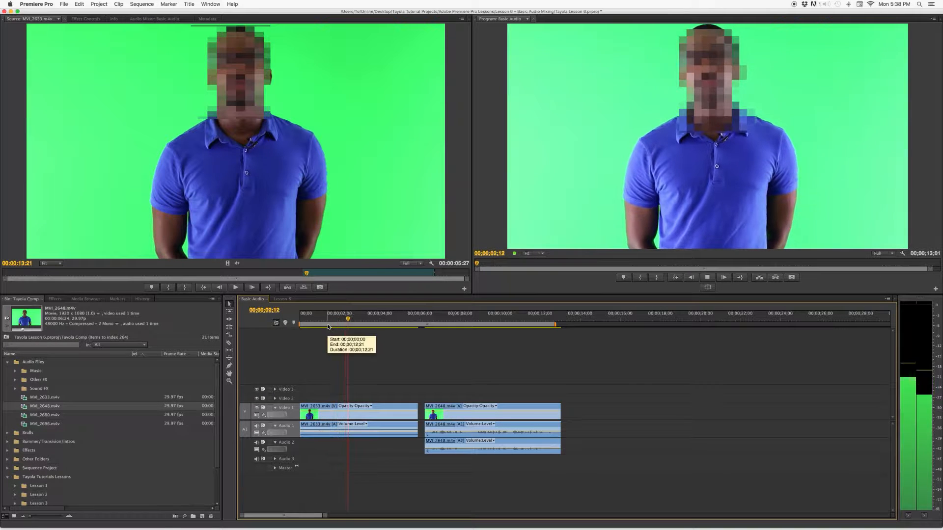
pyautogui.press('space')
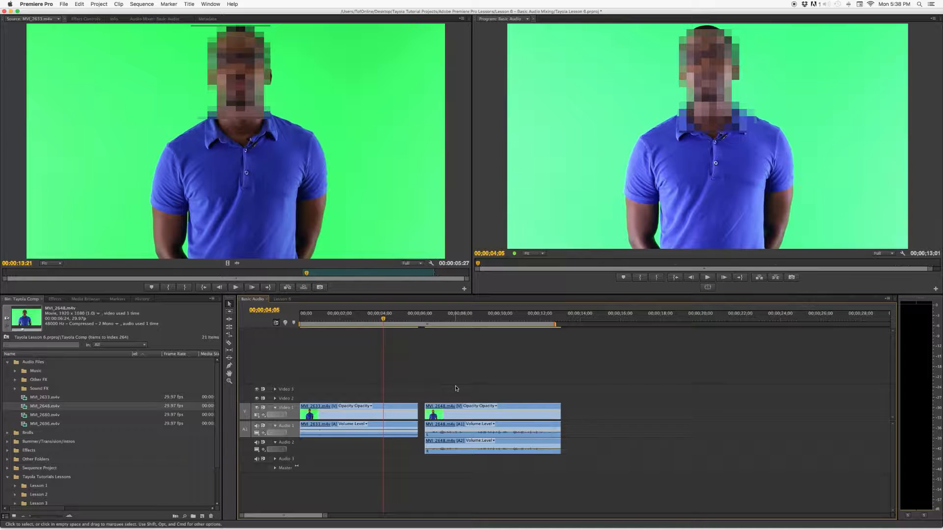
pyautogui.press('space')
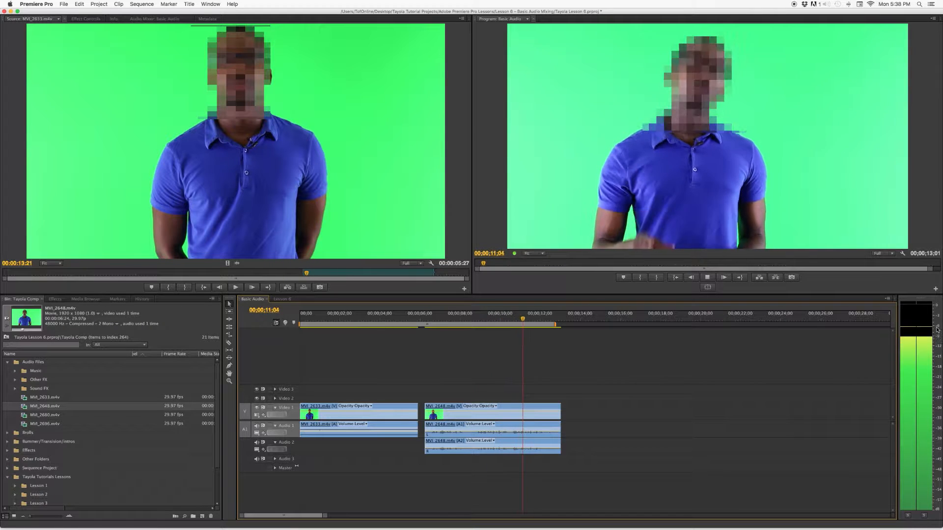
pyautogui.press('space')
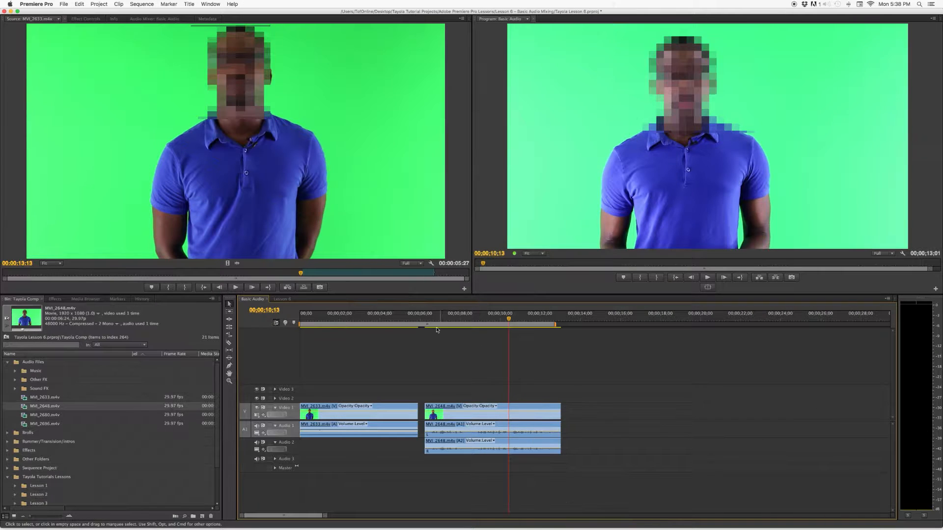
pyautogui.click(352, 321)
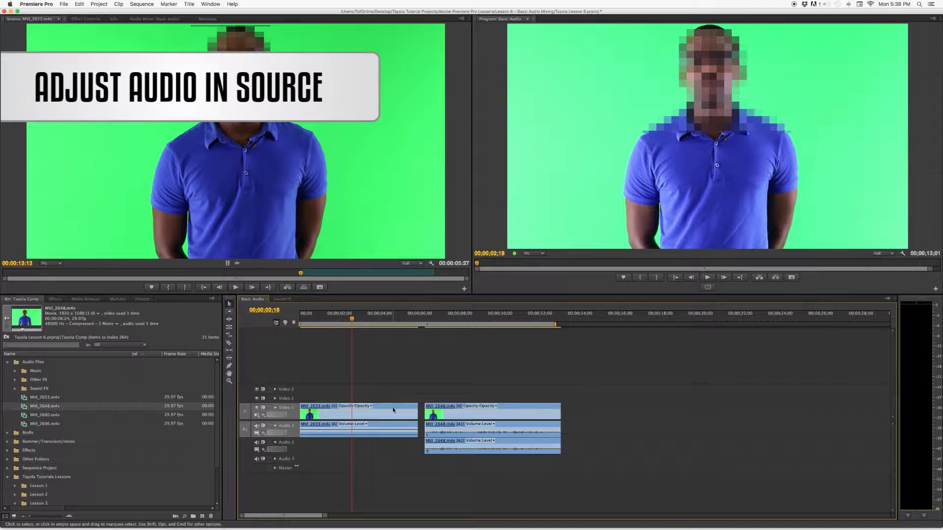
# Select the MVI_2633.m4v timeline clip and display its audio waveform in the Source Monitor
pyautogui.click(521, 427)
pyautogui.click(342, 429)
pyautogui.click(506, 423)
pyautogui.click(387, 421)
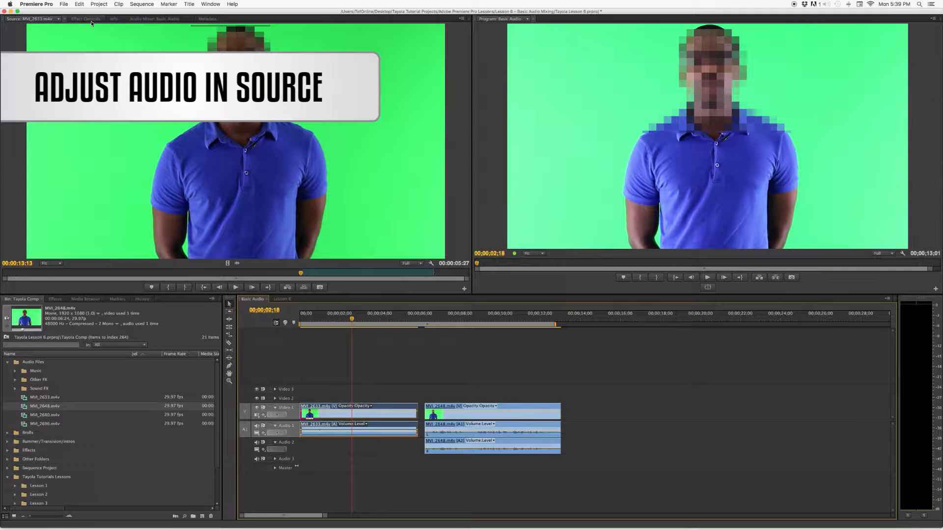
pyautogui.click(461, 18)
pyautogui.click(492, 83)
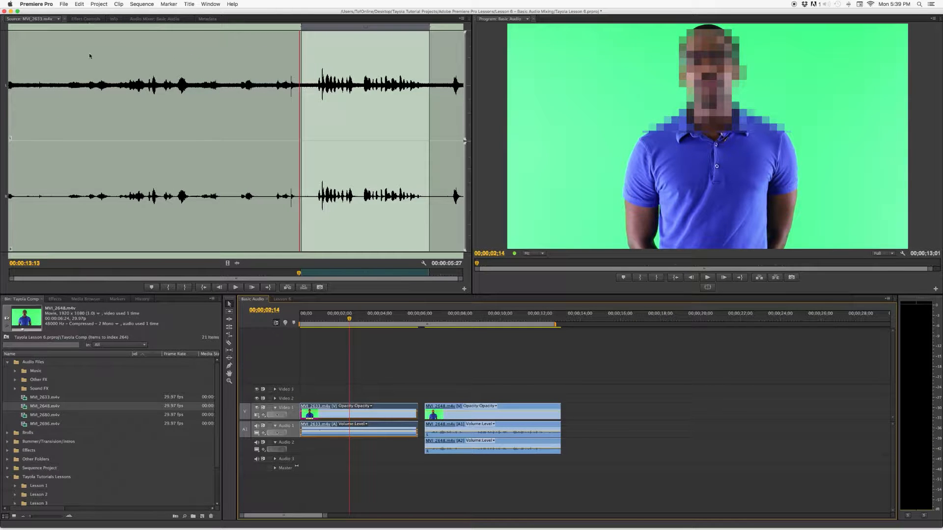
# Show the effect controls of the MVI_2633.m4v clip and expand its Volume and Channel Volume settings
pyautogui.click(87, 19)
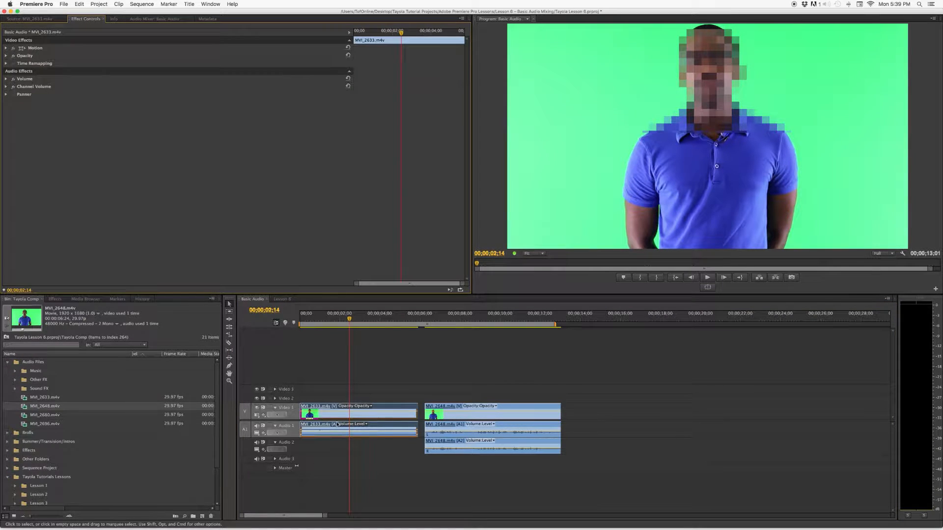
pyautogui.click(411, 422)
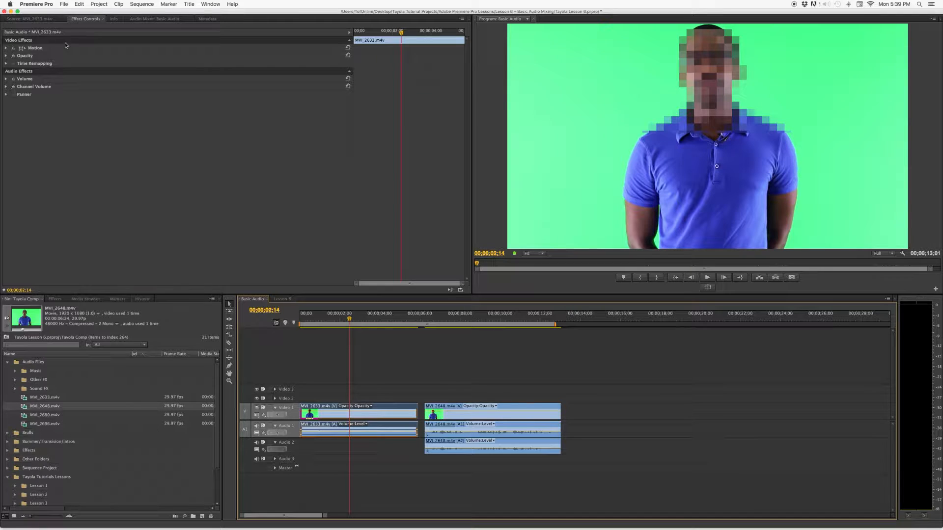
pyautogui.click(28, 74)
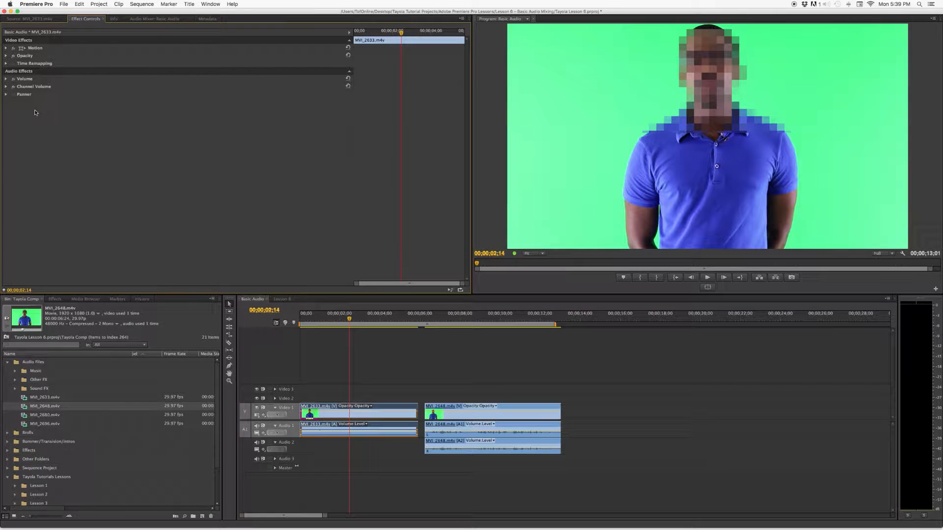
pyautogui.click(7, 79)
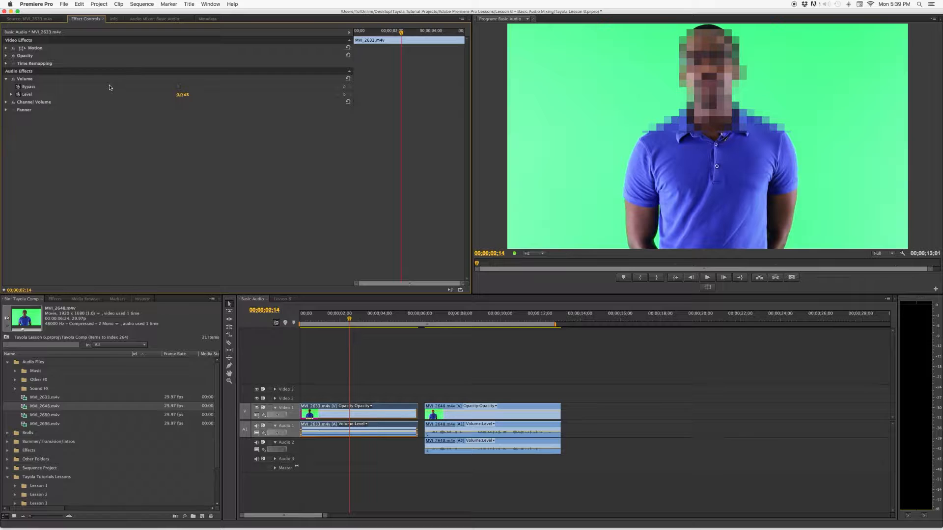
pyautogui.click(6, 102)
# Keyframe the volume level of MVI_2633.m4v at -20 dB at 00;00;02;14
pyautogui.moveTo(180, 95); pyautogui.dragTo(178, 95)
pyautogui.click(186, 95)
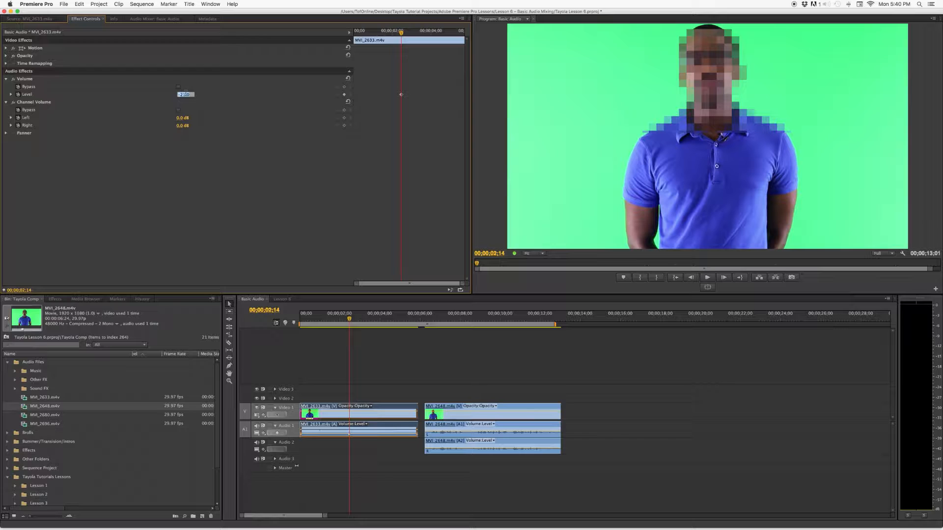
pyautogui.write('-20')
pyautogui.press('Return')
pyautogui.moveTo(422, 121); pyautogui.dragTo(389, 84)
# Add a 0 dB volume level keyframe at 00;00;00;27 on MVI_2633.m4v and move the playhead to 00;00;02;18
pyautogui.moveTo(401, 46); pyautogui.dragTo(370, 45)
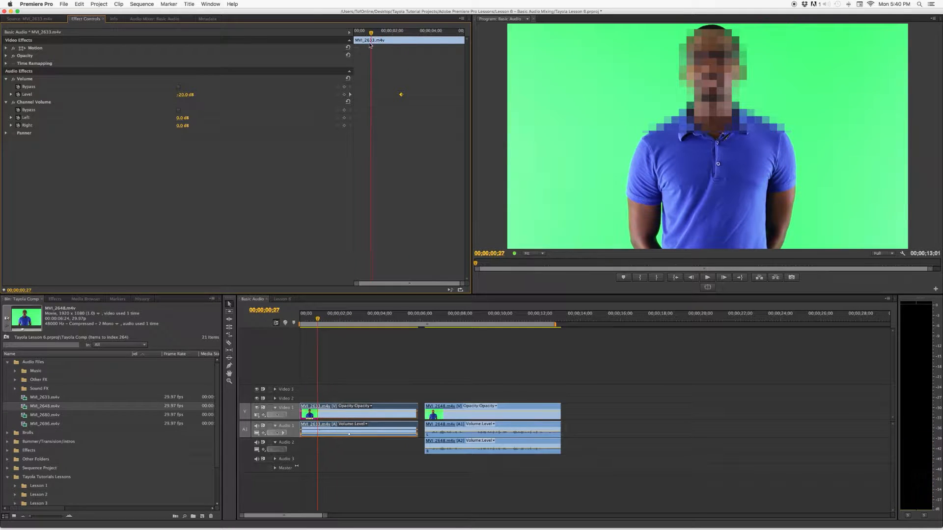
pyautogui.click(185, 94)
pyautogui.write('0')
pyautogui.press('Return')
pyautogui.moveTo(372, 40); pyautogui.dragTo(405, 41)
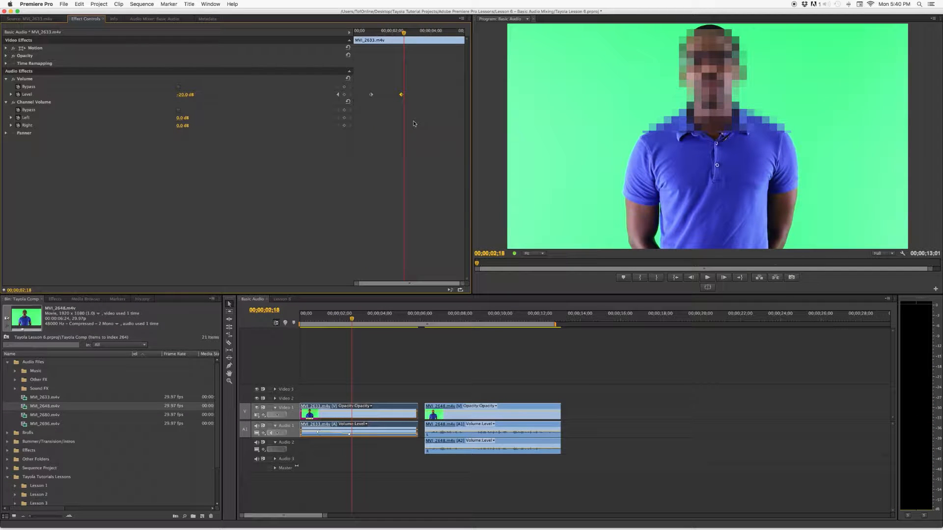
# Delete all Volume effect keyframes from the MVI_2633.m4v clip
pyautogui.moveTo(421, 168); pyautogui.dragTo(364, 76)
pyautogui.press('Delete')
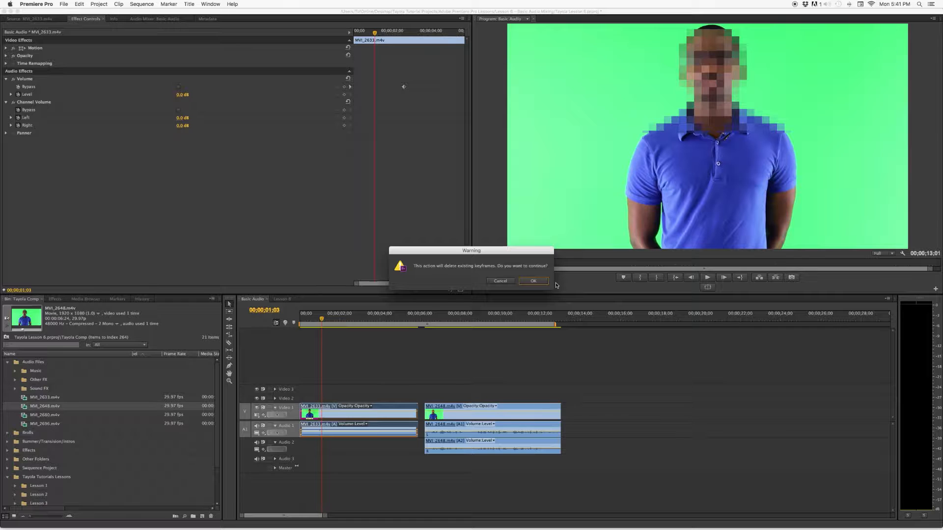
pyautogui.click(533, 282)
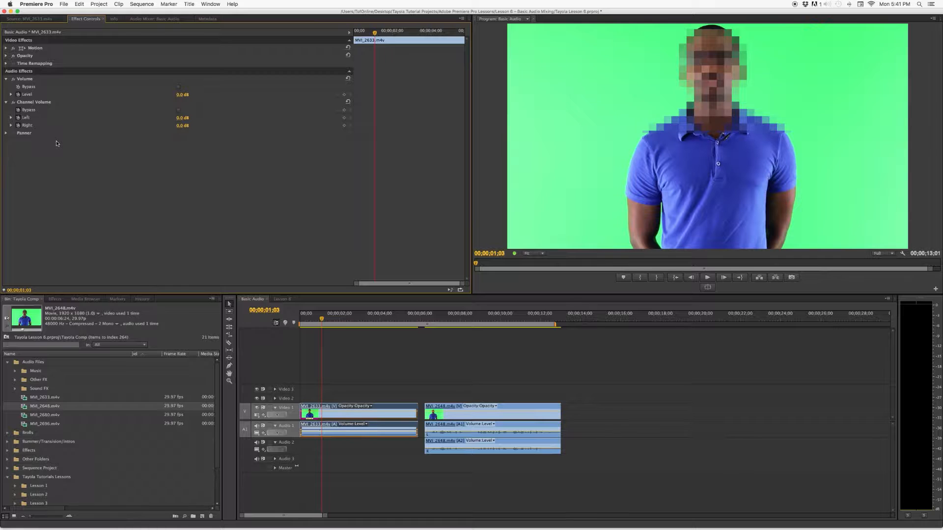
# Select MVI_2648.m4v with the playhead at 00;00;09;26 and expand the Volume effects of both mono channels
pyautogui.click(497, 317)
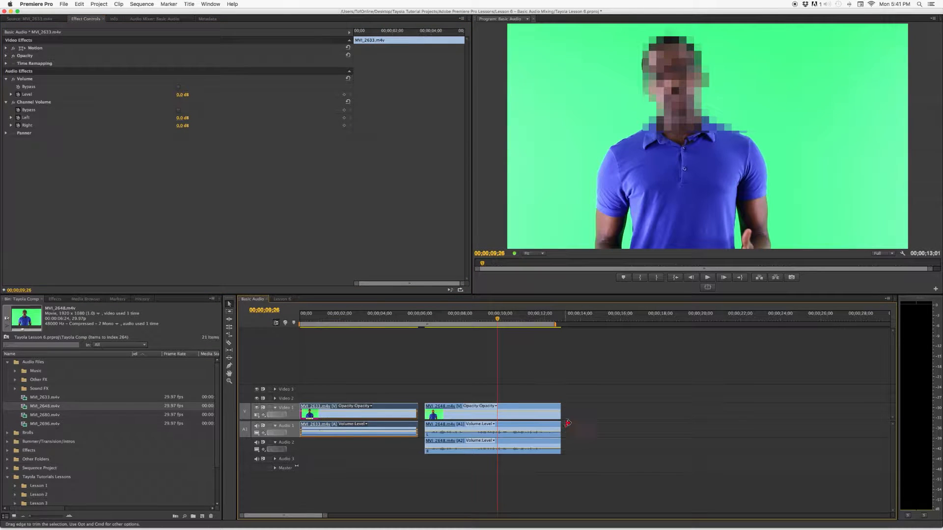
pyautogui.click(550, 418)
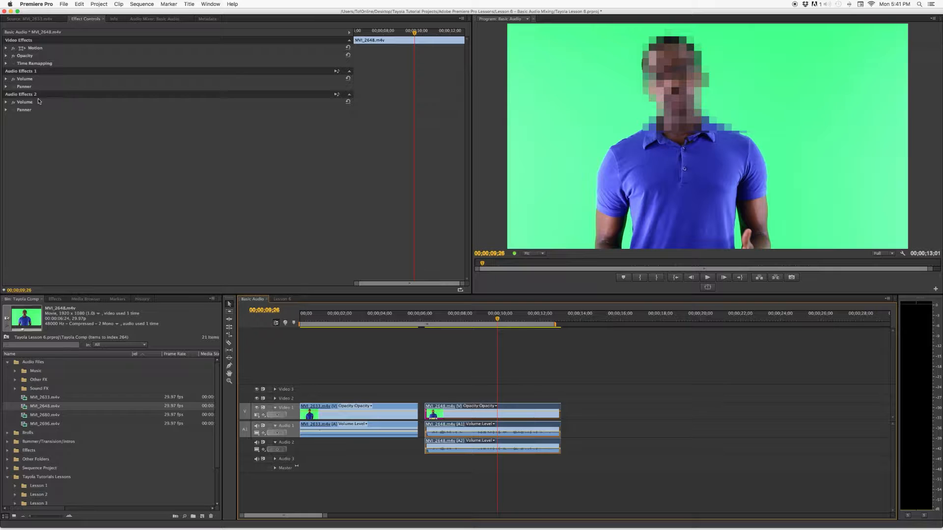
pyautogui.click(6, 102)
pyautogui.click(7, 79)
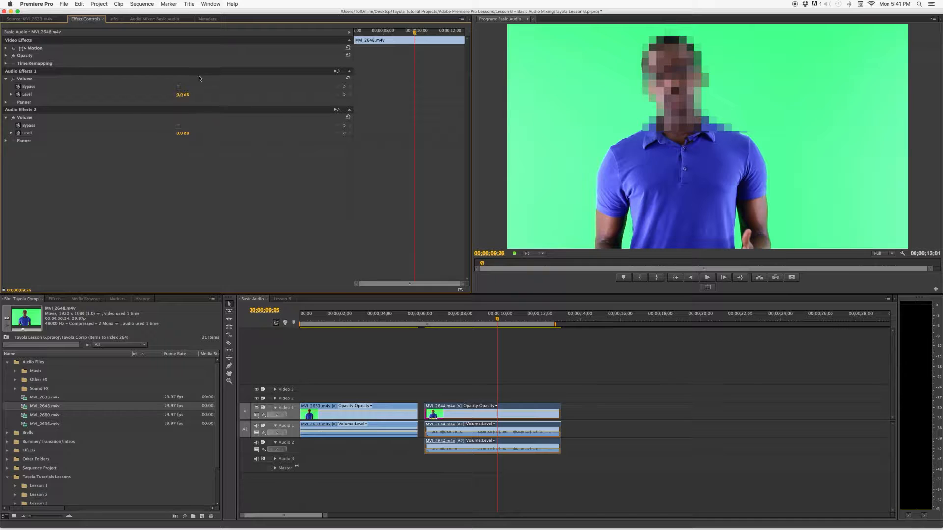
# Lower the MVI_2648.m4v volume levels at 00;00;09;26 to about -23.3 dB for Audio Effects 1 and -11.3 dB for Audio Effects 2
pyautogui.moveTo(180, 95); pyautogui.dragTo(183, 95)
pyautogui.moveTo(182, 95); pyautogui.dragTo(182, 94)
pyautogui.moveTo(180, 133); pyautogui.dragTo(182, 133)
pyautogui.moveTo(181, 134); pyautogui.dragTo(120, 134)
pyautogui.moveTo(185, 135)
pyautogui.mouseDown()
pyautogui.moveTo(199, 133)
pyautogui.moveTo(180, 134)
pyautogui.mouseUp()
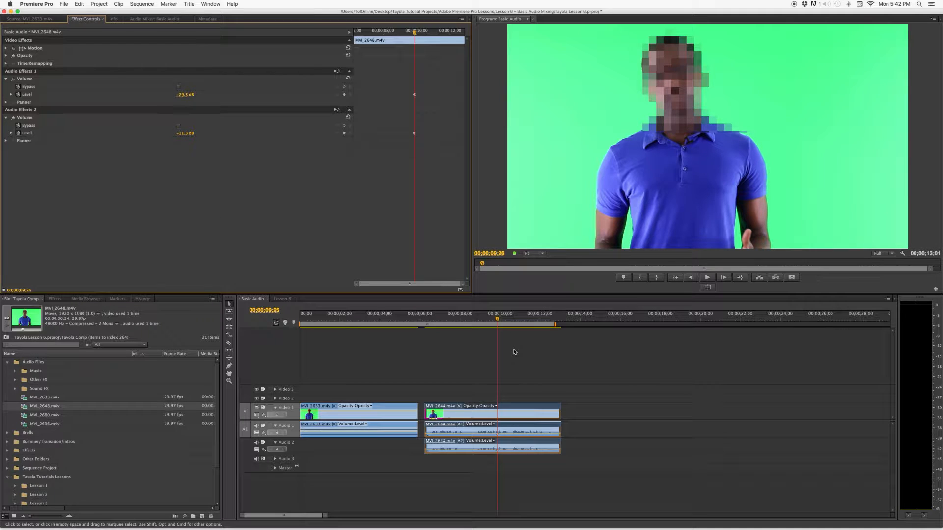
# Delete all volume level keyframes from both audio channels of MVI_2648.m4v
pyautogui.moveTo(445, 235); pyautogui.dragTo(383, 58)
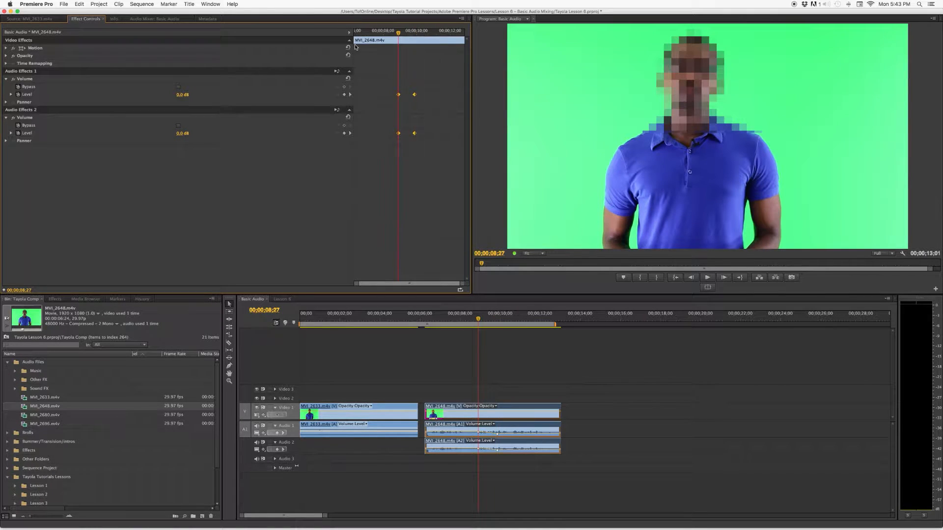
pyautogui.press('Delete')
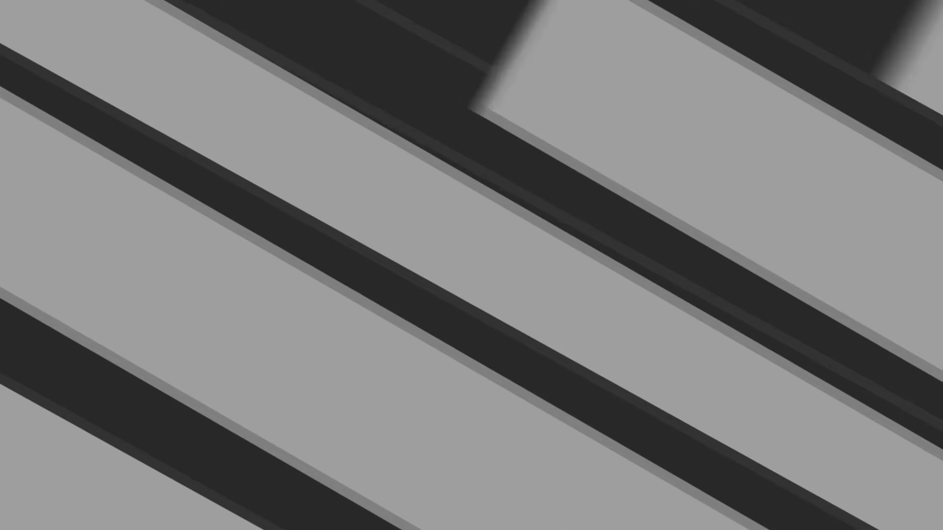
# Place MVI_2680.m4v on Video 1 and Audio 1 after MVI_2648.m4v, starting at about 00;00;13;15
pyautogui.hscroll(1, 464, 393)
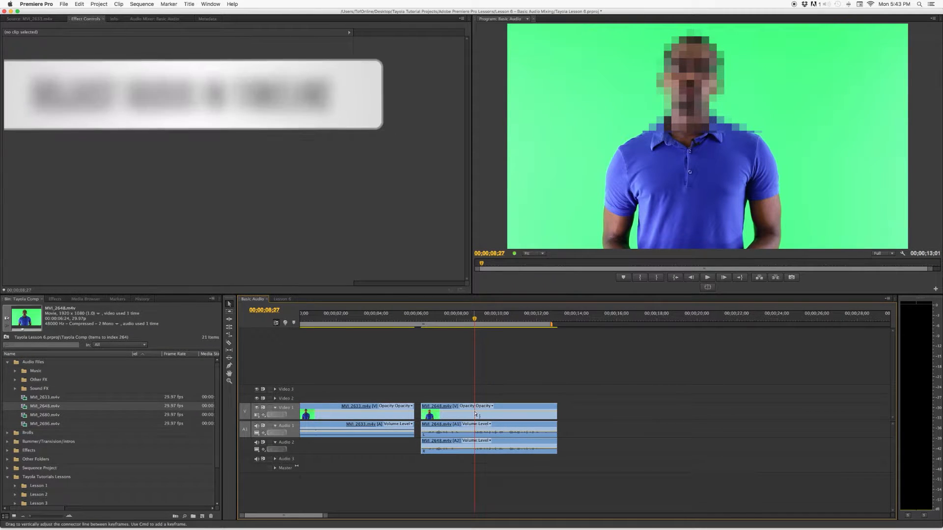
pyautogui.click(57, 418)
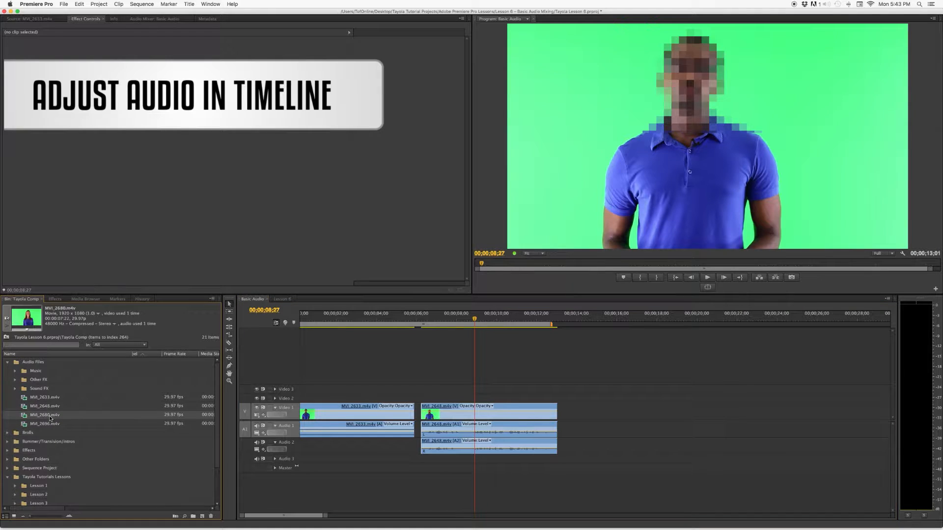
pyautogui.moveTo(36, 419); pyautogui.dragTo(567, 432)
# Play part of the MVI_2680.m4v clip to check its audio on the meters
pyautogui.moveTo(545, 319); pyautogui.dragTo(592, 319)
pyautogui.press('space')
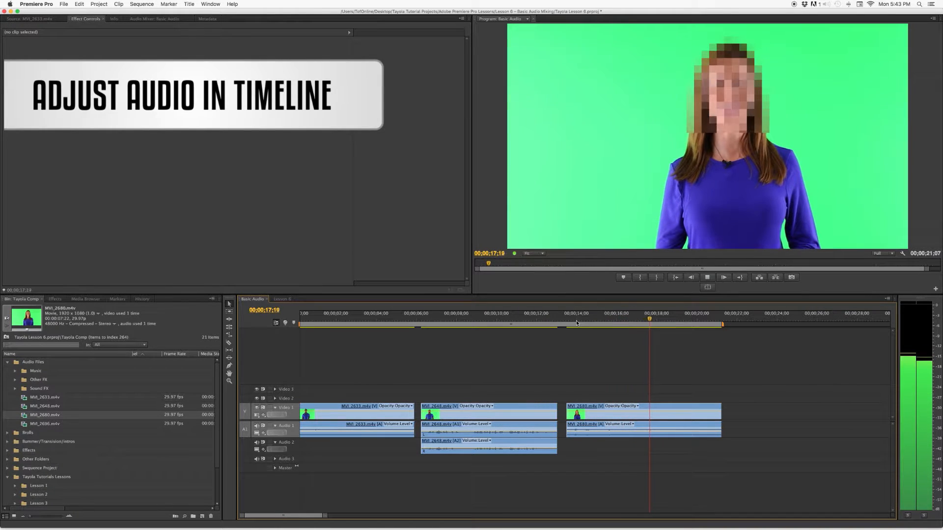
pyautogui.press('space')
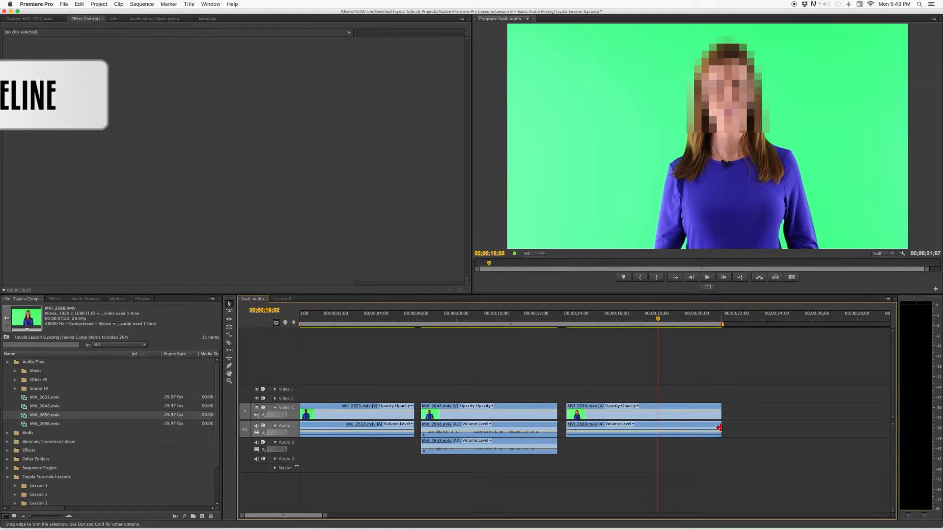
# Select the MVI_2680.m4v timeline clip and move the playhead near its start, to 00;00;13;26
pyautogui.click(623, 429)
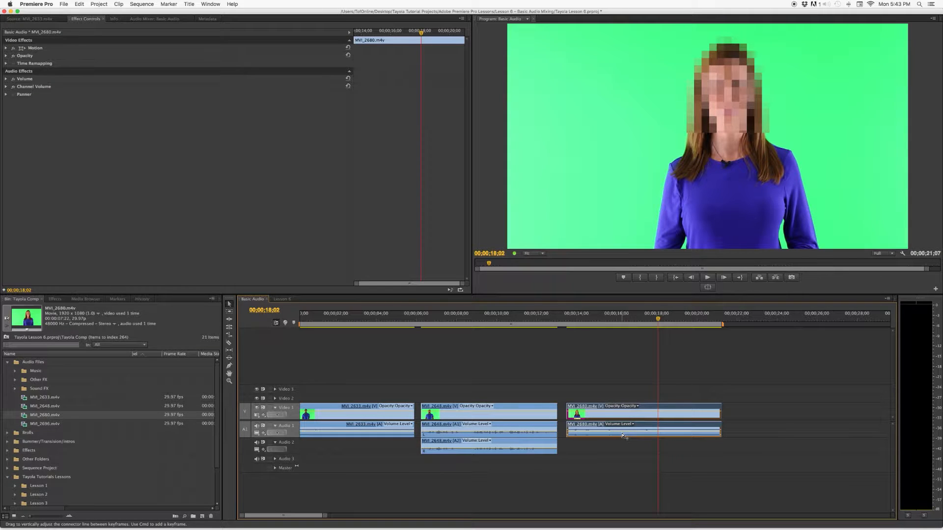
pyautogui.moveTo(622, 435)
pyautogui.click(573, 319)
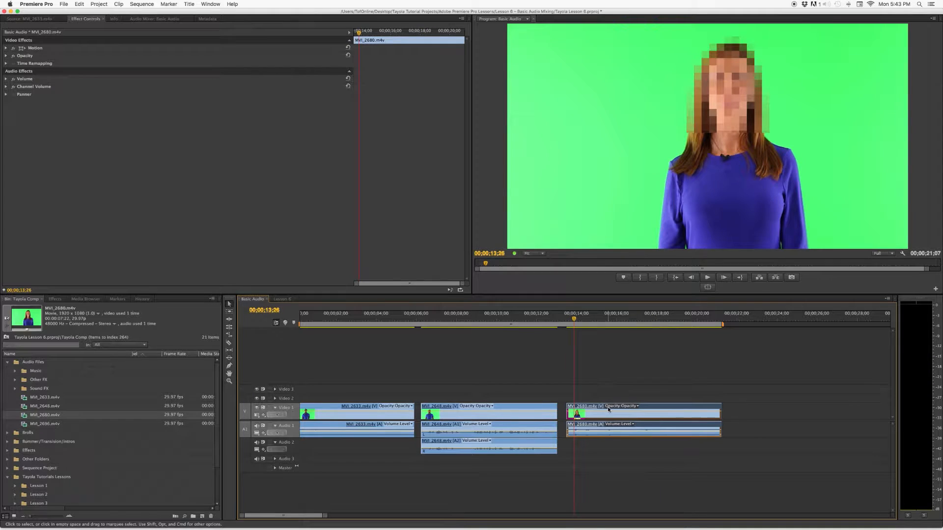
pyautogui.scroll(-2, 608, 409)
pyautogui.scroll(-7, 609, 423)
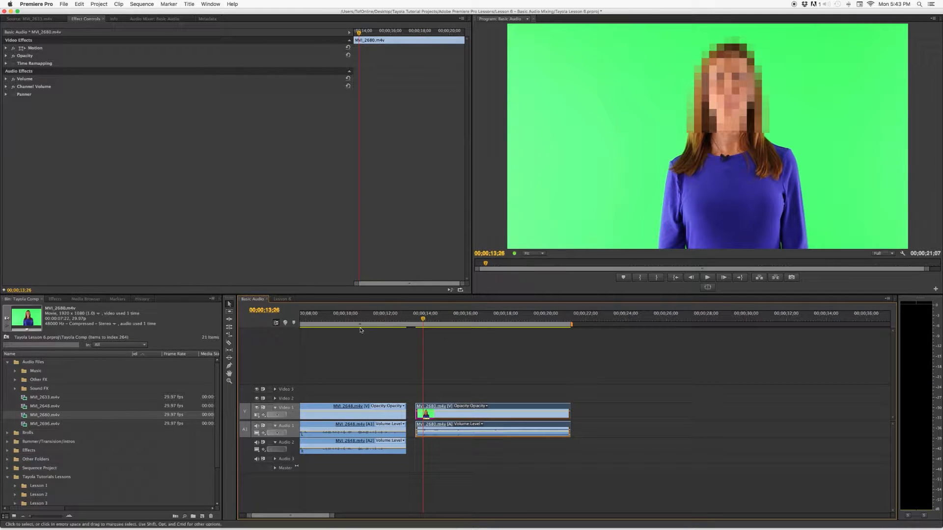
pyautogui.scroll(1, 349, 422)
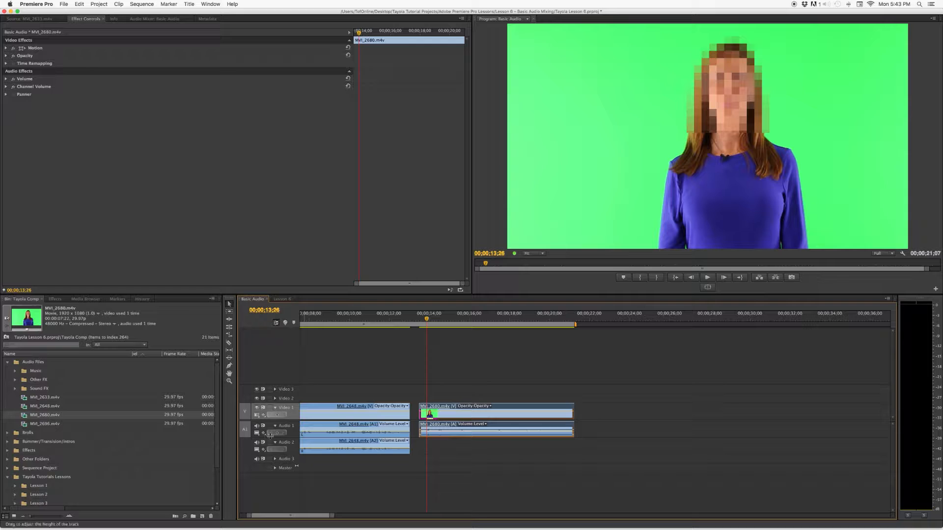
# Collapse and re-expand the Audio 1 track, increase its height to enlarge the waveforms, and select the MVI_2648.m4v clip
pyautogui.click(275, 426)
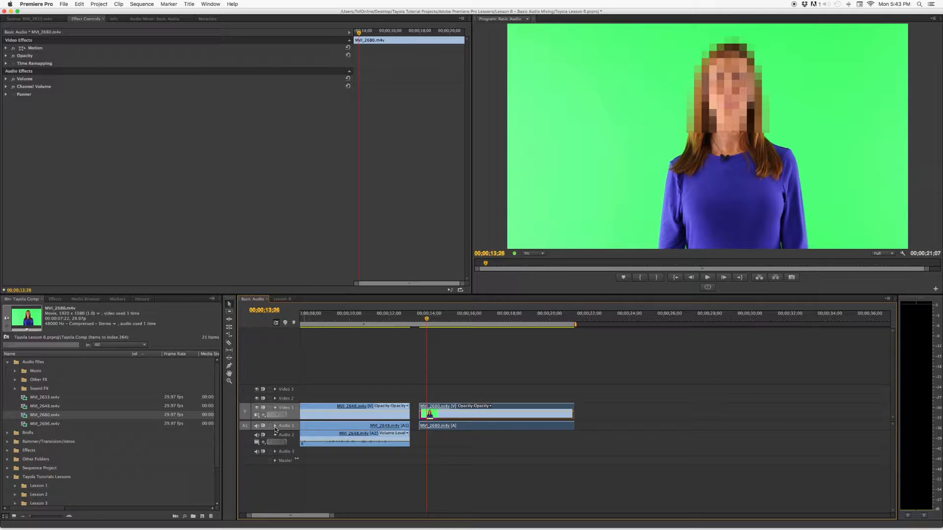
pyautogui.click(275, 426)
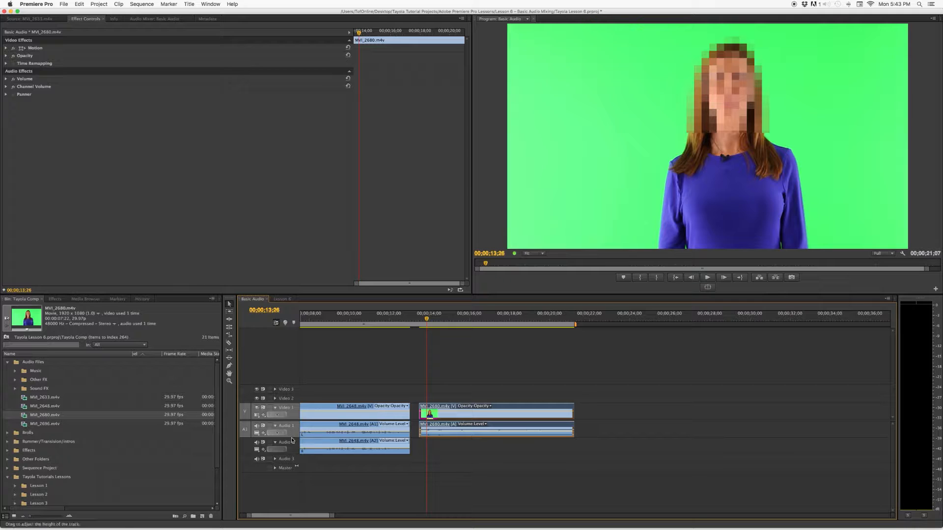
pyautogui.moveTo(287, 468); pyautogui.dragTo(288, 468)
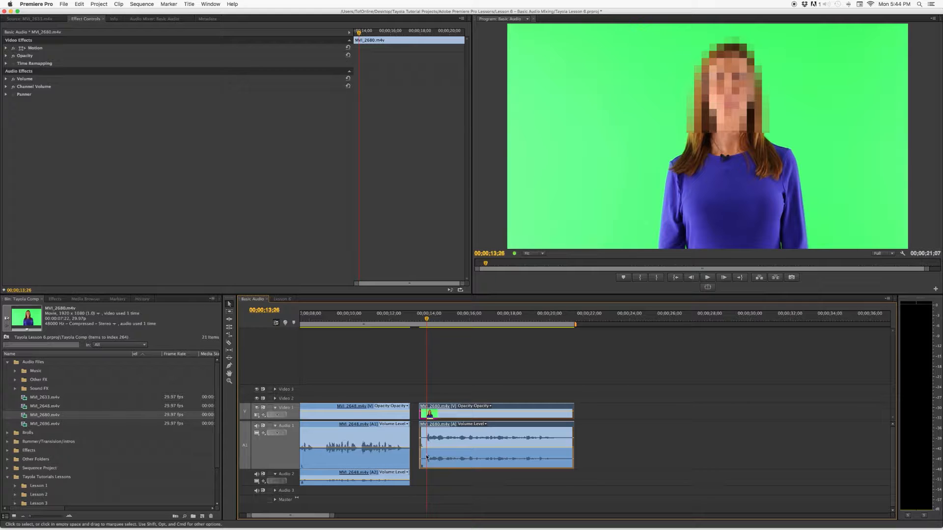
pyautogui.click(345, 443)
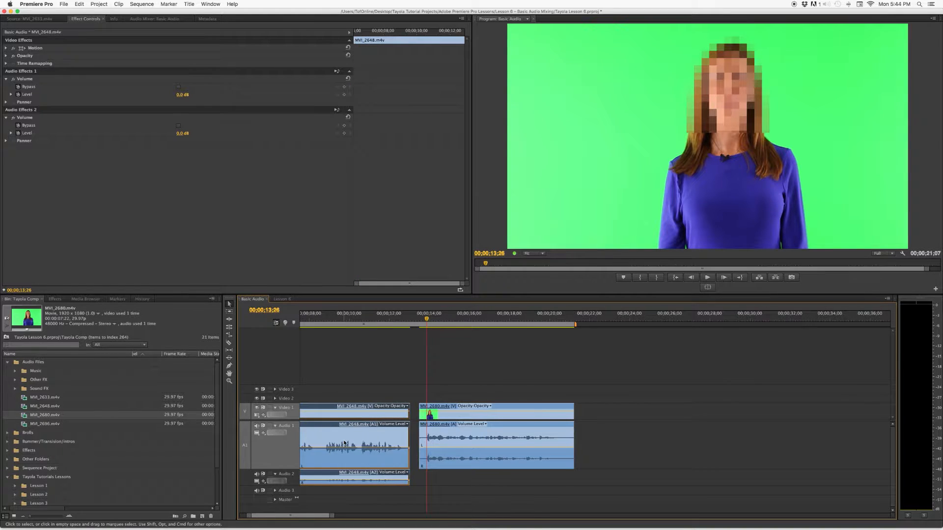
pyautogui.hscroll(-5, 345, 442)
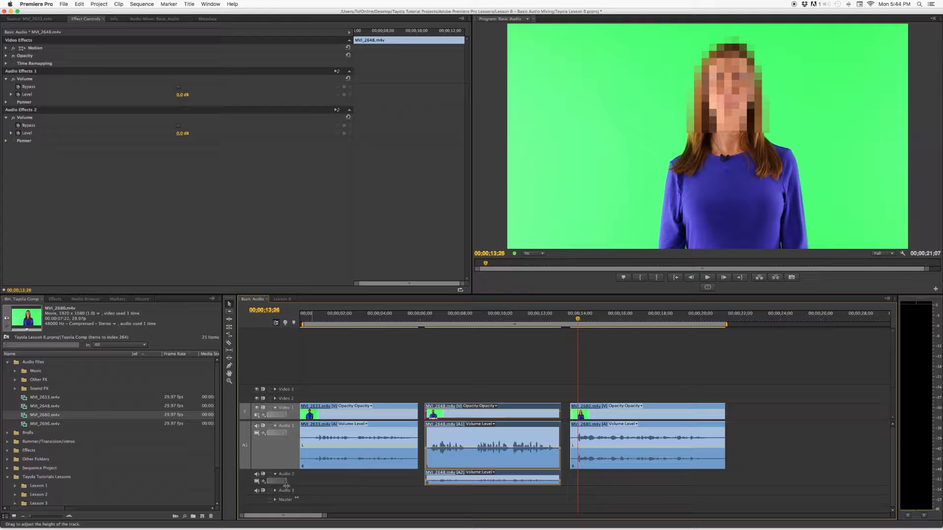
# Increase the Audio 2 track's height to enlarge its waveform, and widen the audio meters
pyautogui.moveTo(287, 486); pyautogui.dragTo(286, 506)
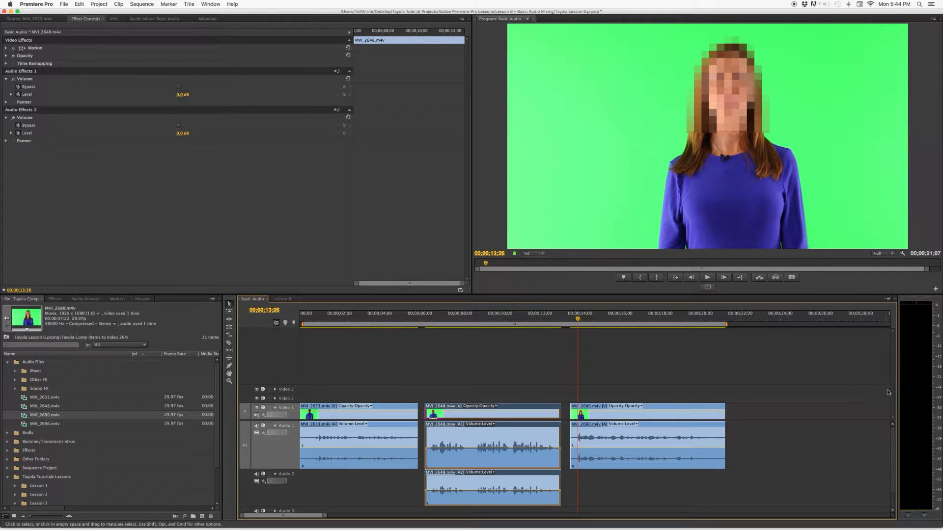
pyautogui.moveTo(901, 389); pyautogui.dragTo(693, 390)
# Play MVI_2680.m4v in two short stretches from 00;00;13;26 to watch both channels on the enlarged audio meters
pyautogui.press('space')
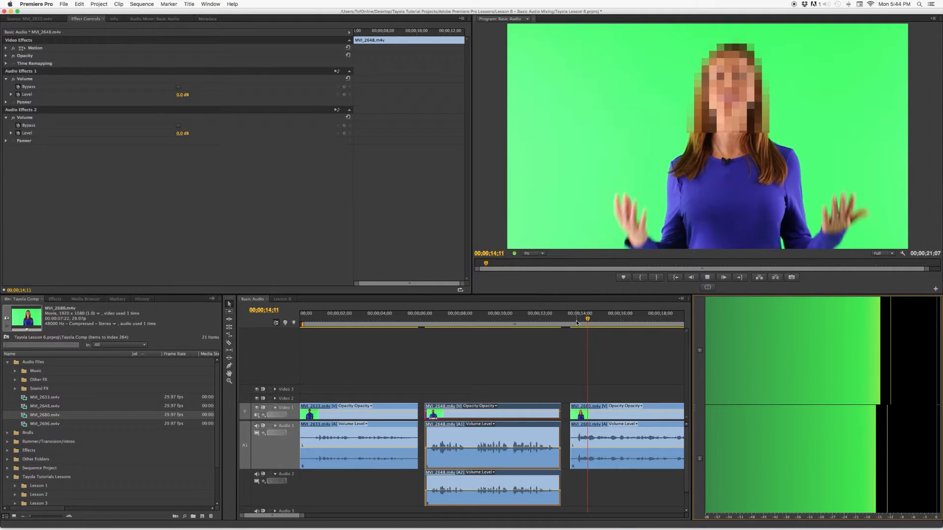
pyautogui.press('space')
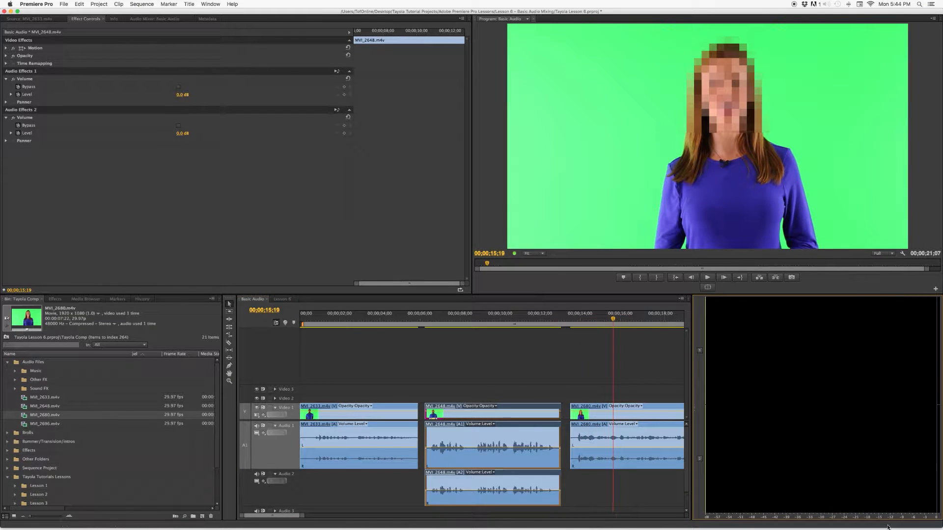
pyautogui.press('space')
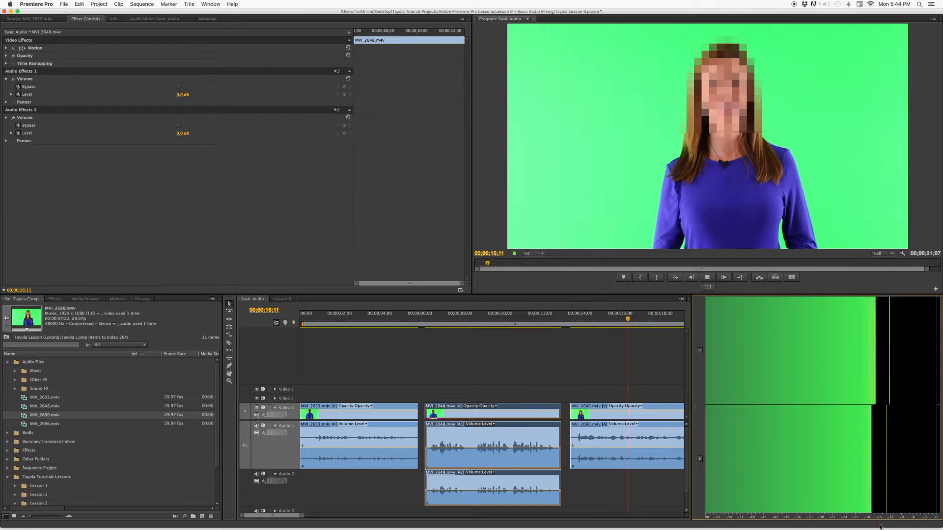
pyautogui.press('space')
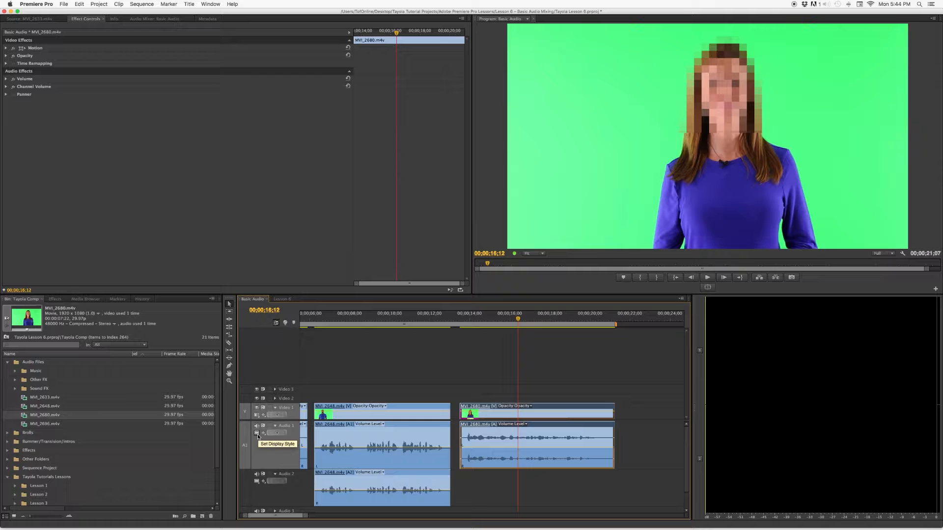
# Examine the display style and keyframe display options of the Audio 1 track, leaving its settings as they are
pyautogui.click(256, 434)
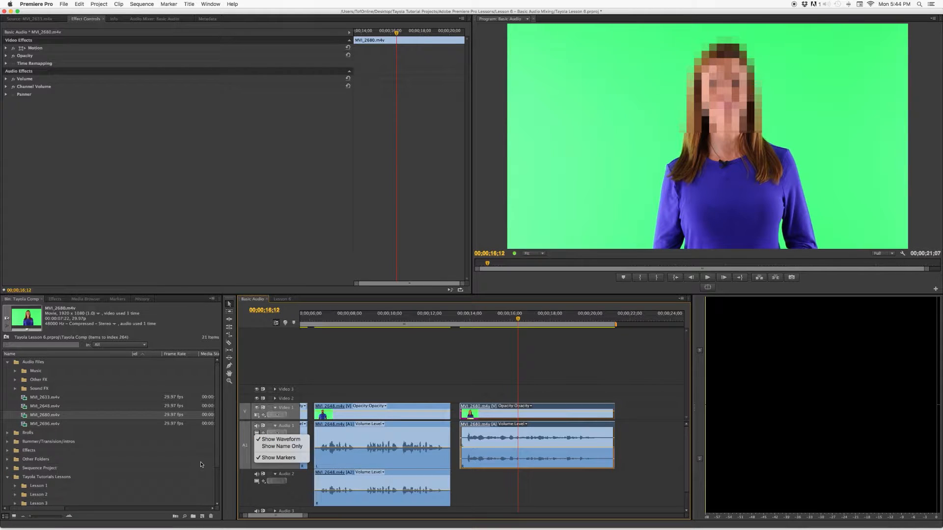
pyautogui.click(240, 437)
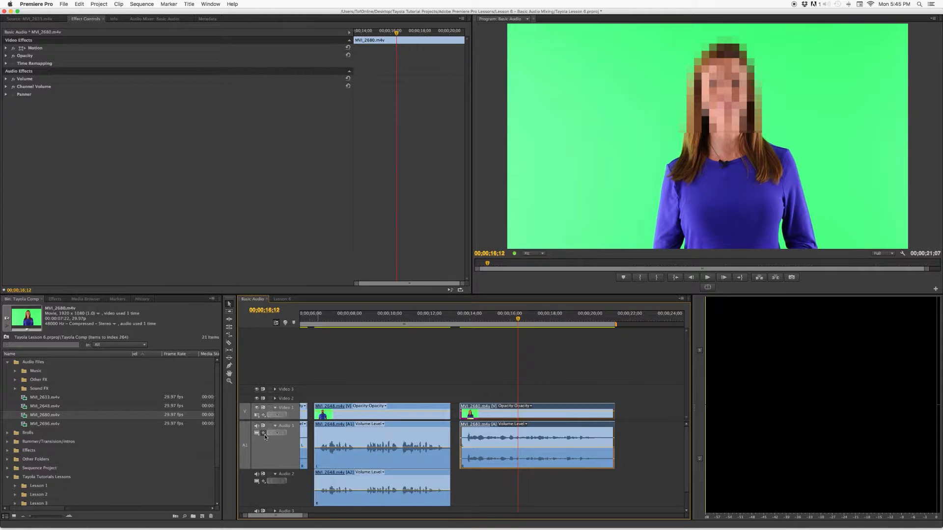
pyautogui.click(264, 436)
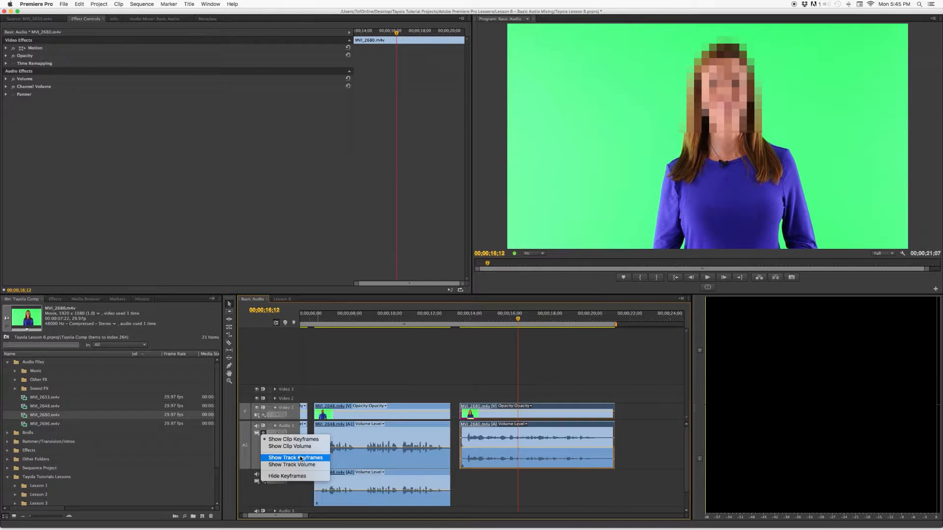
pyautogui.click(324, 369)
pyautogui.scroll(2, 352, 381)
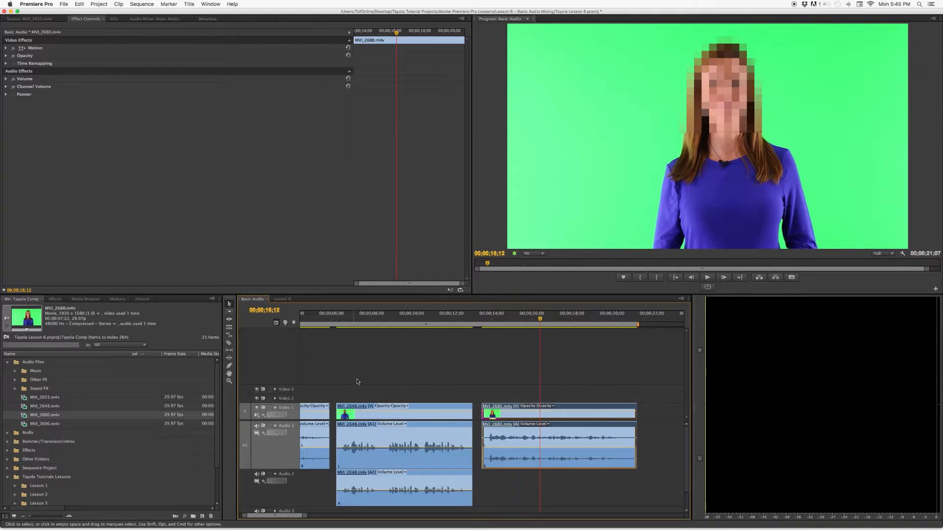
# Play MVI_2680.m4v from near its start and raise its volume line on the timeline during playback
pyautogui.click(485, 319)
pyautogui.press('space')
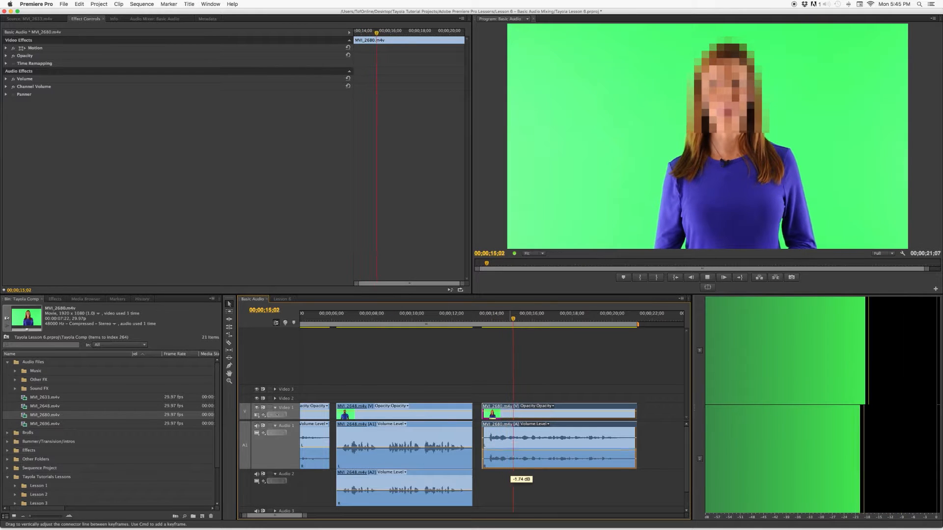
pyautogui.moveTo(516, 469); pyautogui.dragTo(516, 434)
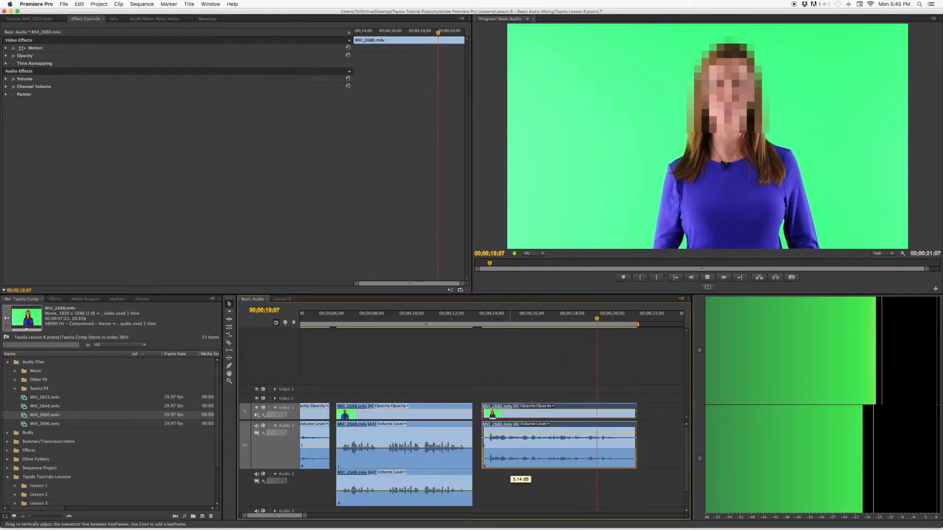
pyautogui.press('space')
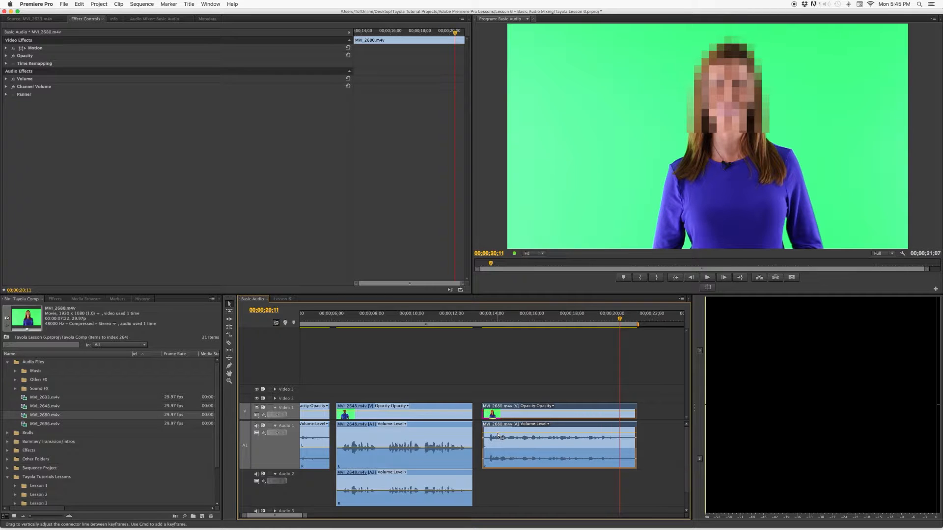
# Replay MVI_2680.m4v from 00;00;13;21, stop playback, and lower its timeline volume line to about -5.1 dB
pyautogui.press('Up')
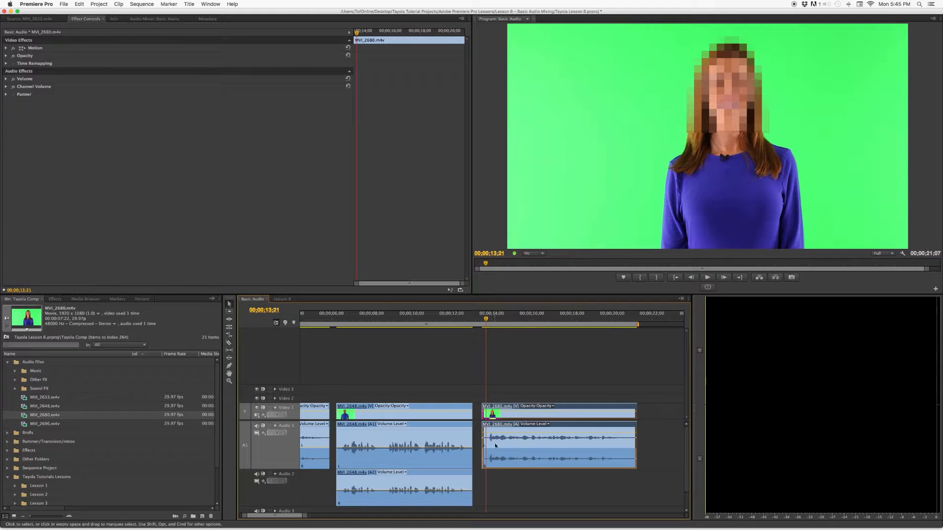
pyautogui.press('space')
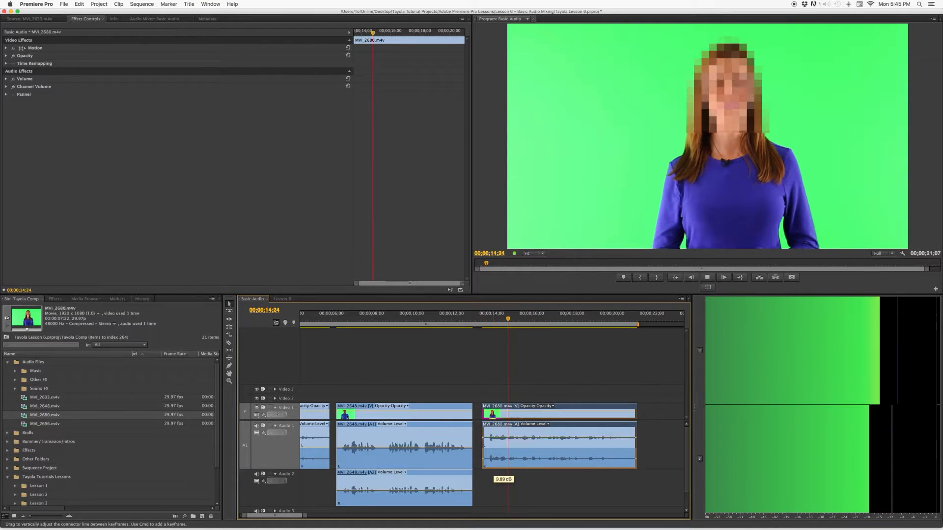
pyautogui.press('space')
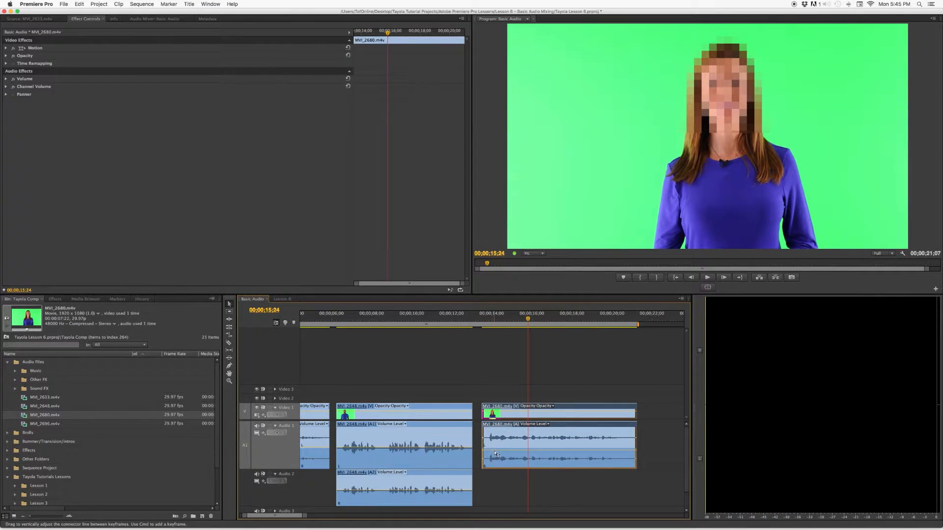
pyautogui.moveTo(498, 452); pyautogui.dragTo(498, 459)
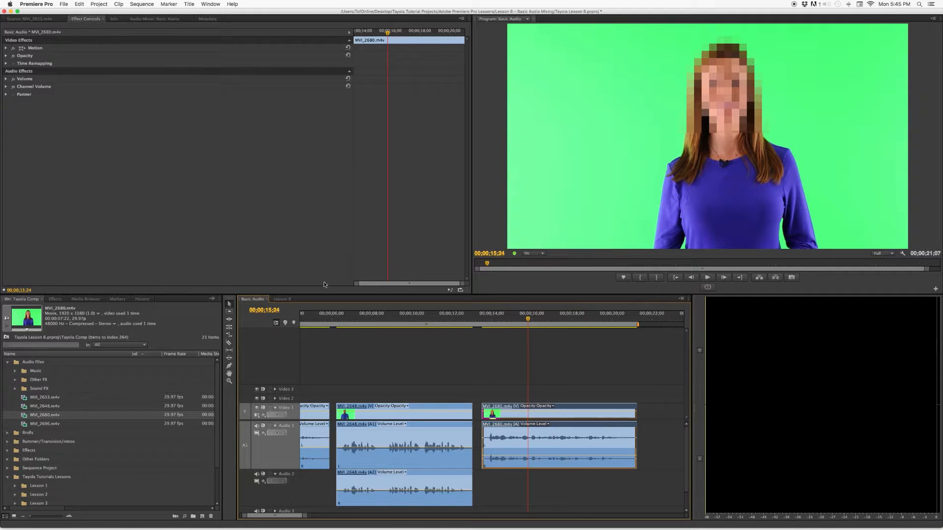
# Set the Volume level of MVI_2680.m4v to -5 dB at 00;00;15;24 and play on to 00;00;17;12
pyautogui.click(6, 79)
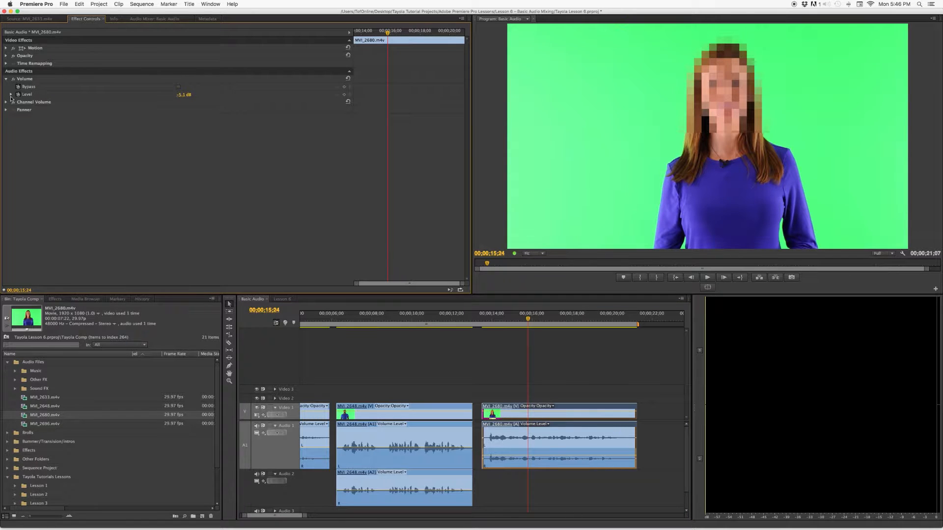
pyautogui.click(186, 95)
pyautogui.write('-5')
pyautogui.press('Return')
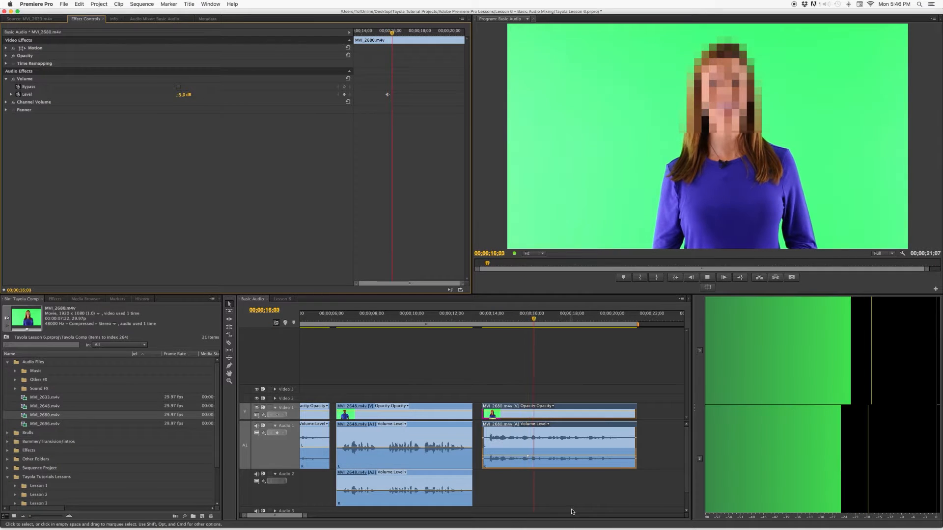
pyautogui.press('space')
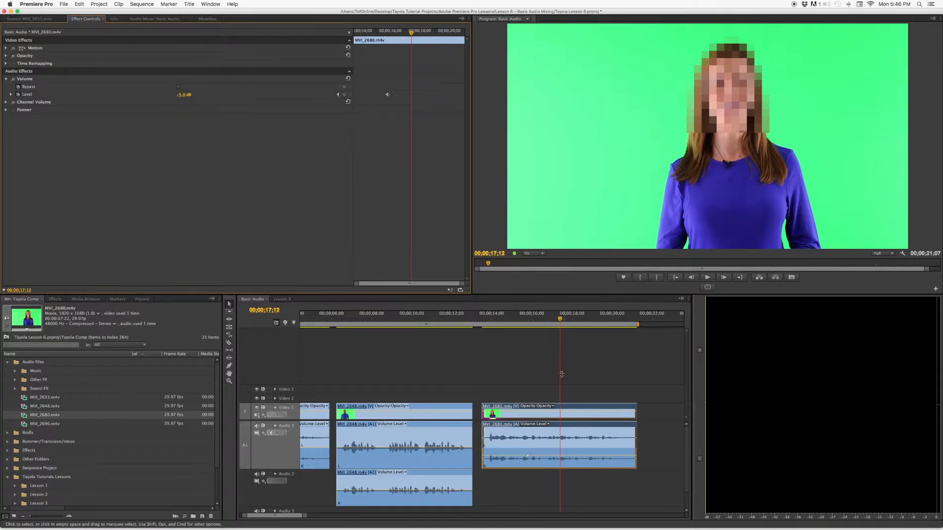
# Add volume keyframes to MVI_2680.m4v at 00;00;18;17, shortly after it, and shortly before the existing keyframe at 00;00;15;24
pyautogui.click(528, 320)
pyautogui.moveTo(528, 320); pyautogui.dragTo(529, 322)
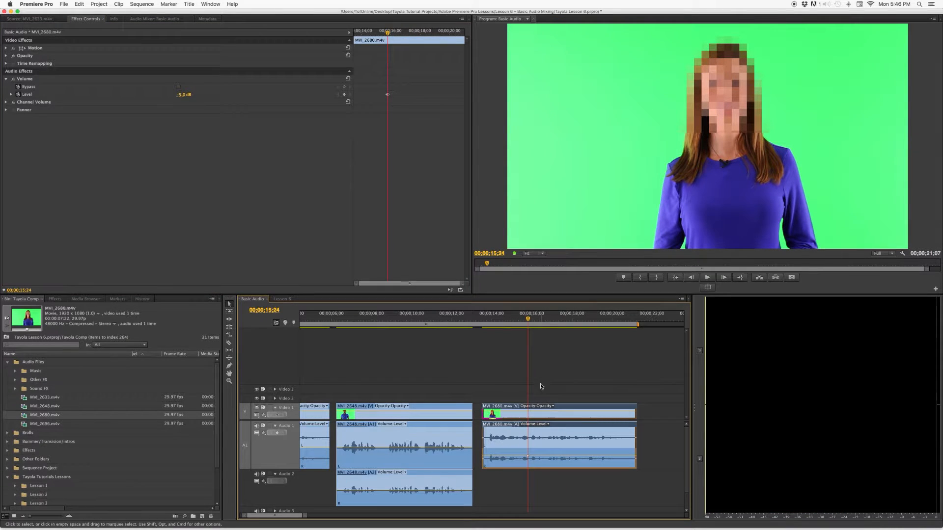
pyautogui.click(428, 39)
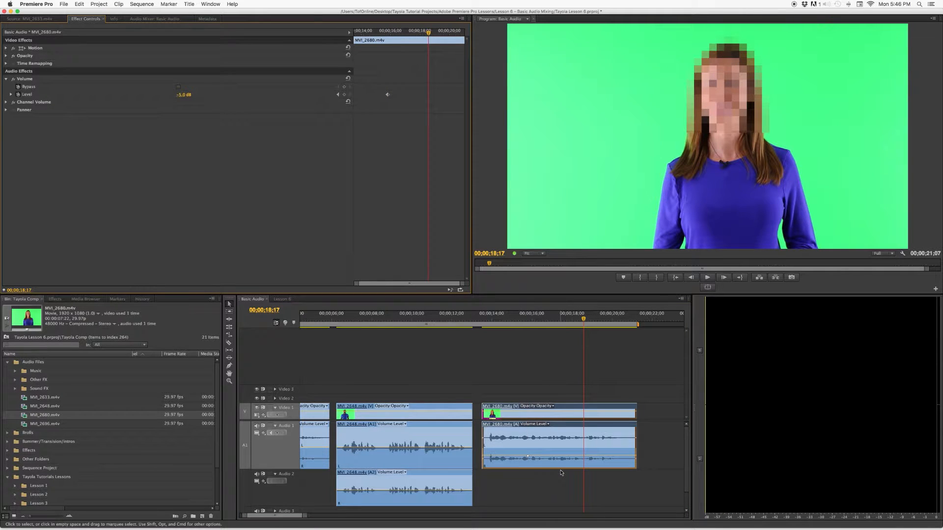
pyautogui.keyDown('super'); pyautogui.click(584, 457); pyautogui.keyUp('super')
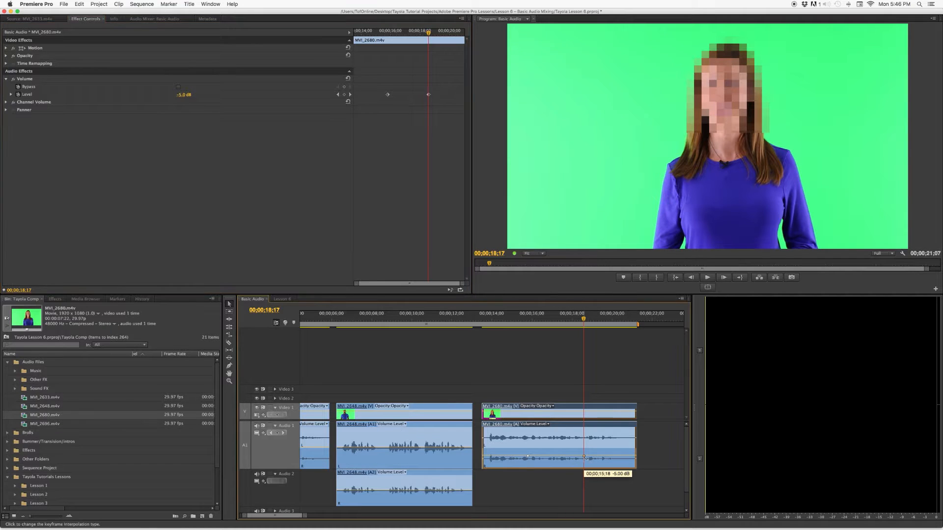
pyautogui.keyDown('super'); pyautogui.click(590, 458); pyautogui.keyUp('super')
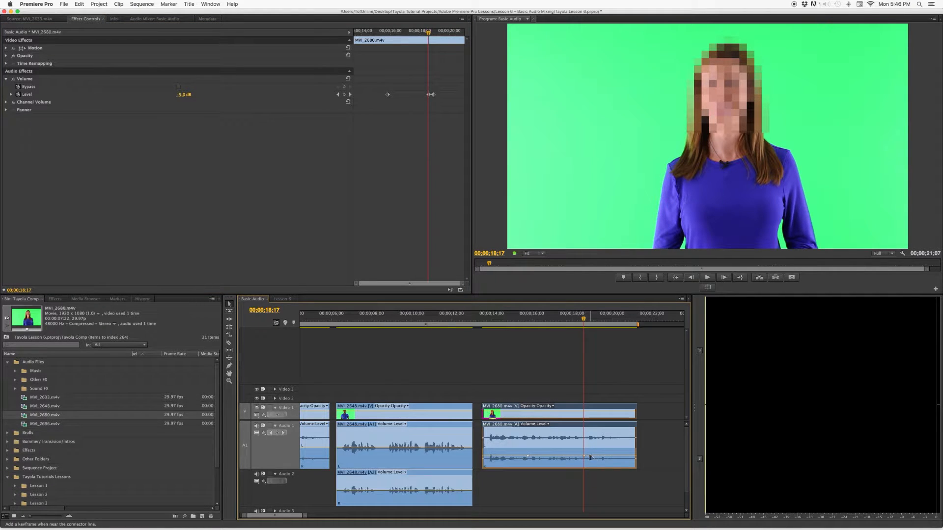
pyautogui.keyDown('super'); pyautogui.click(520, 456); pyautogui.keyUp('super')
# Raise the volume line between the two inner keyframes of MVI_2680.m4v to about 1.8 dB
pyautogui.click(556, 457)
pyautogui.moveTo(556, 457); pyautogui.dragTo(557, 446)
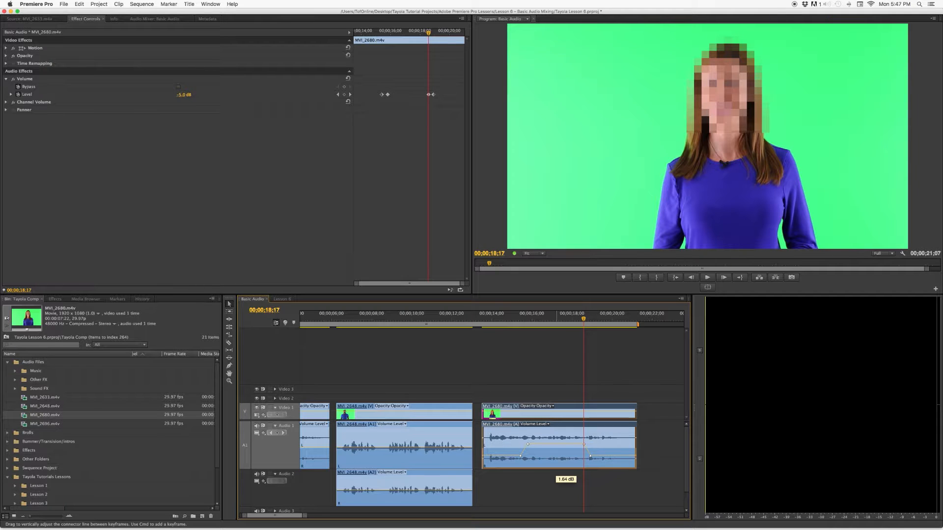
pyautogui.moveTo(550, 445); pyautogui.dragTo(551, 448)
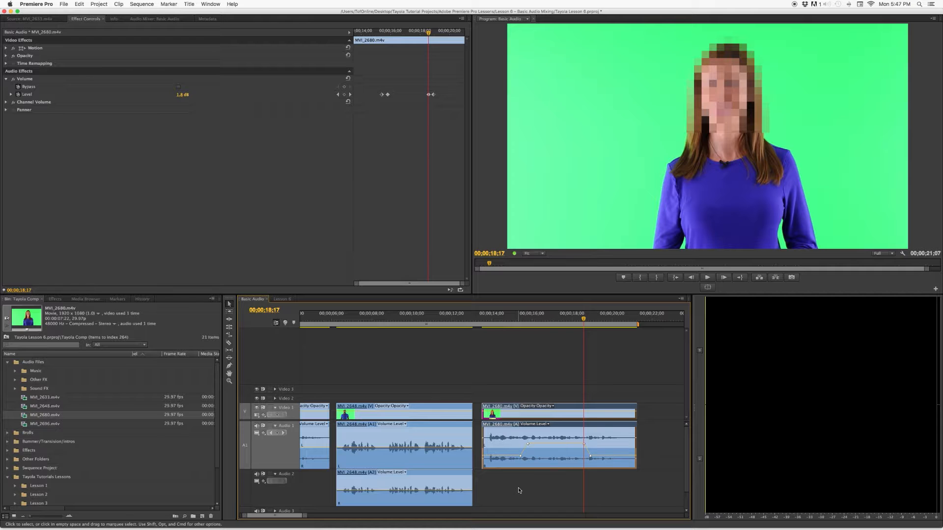
# Play MVI_2680.m4v from near its start through the raised section to 00;00;19;14 to check the keyframed volume
pyautogui.click(499, 318)
pyautogui.press('space')
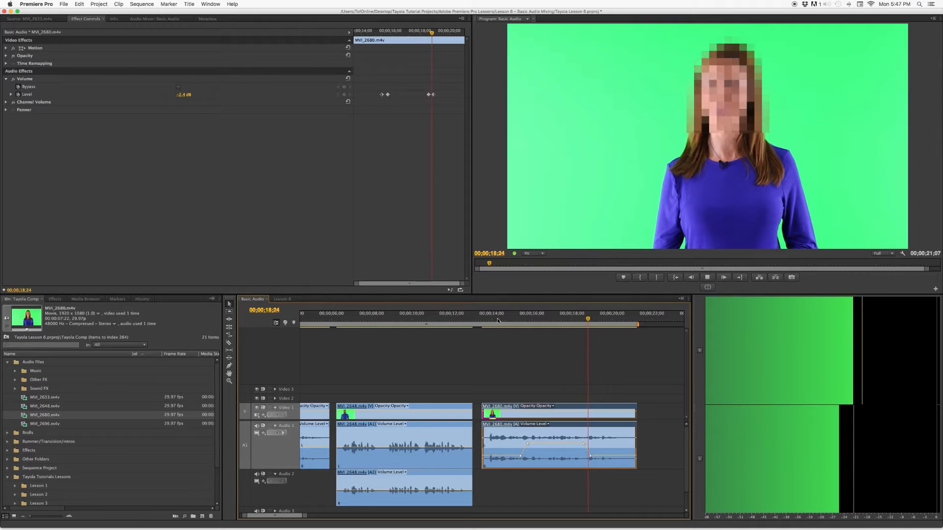
pyautogui.press('space')
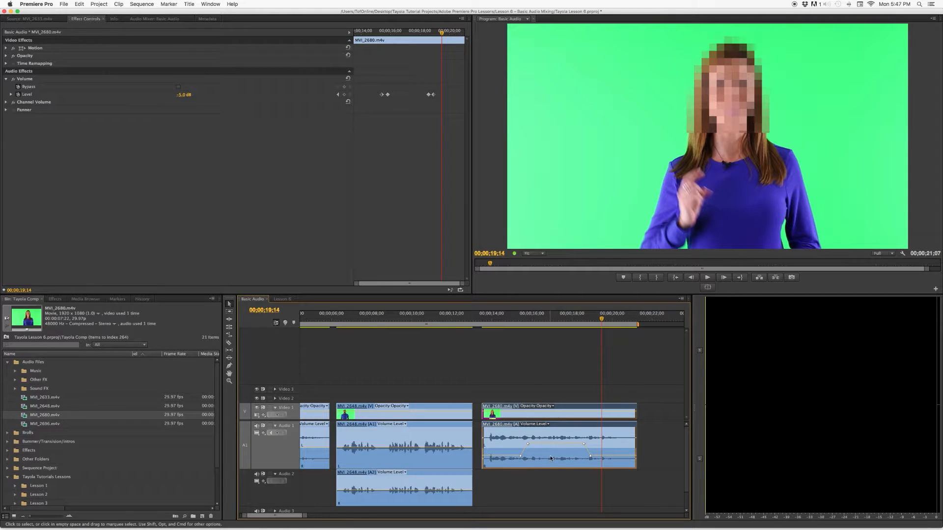
# Delete all volume keyframes of MVI_2680.m4v, set its Volume level to 0 dB, and deselect the clip
pyautogui.moveTo(367, 84); pyautogui.dragTo(447, 139)
pyautogui.press('Delete')
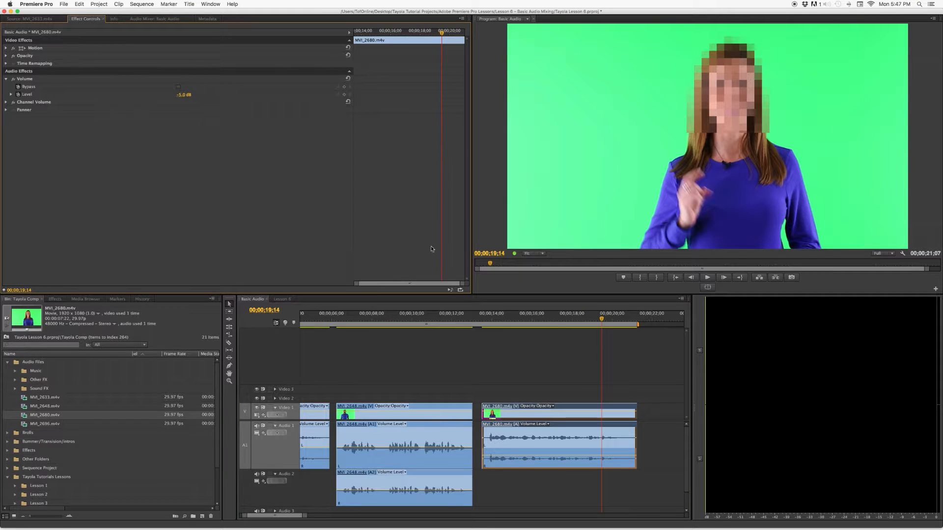
pyautogui.hscroll(1, 530, 457)
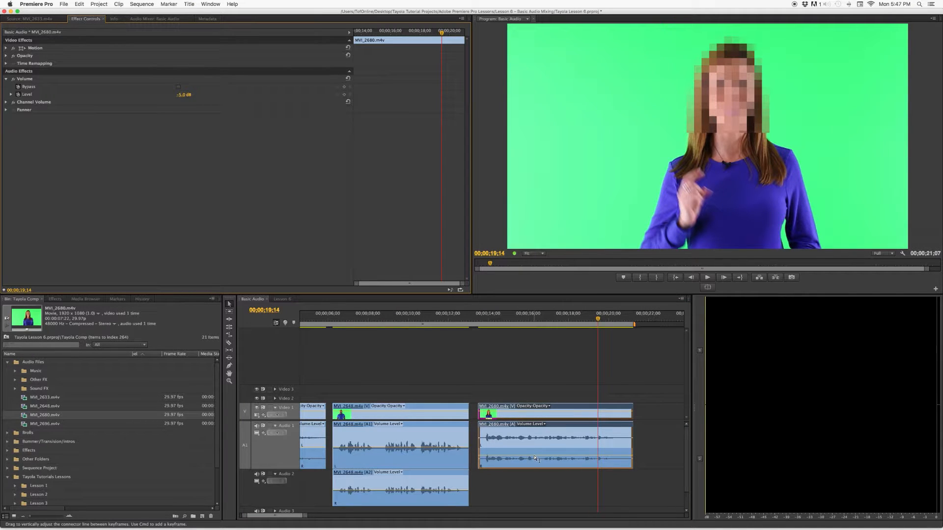
pyautogui.moveTo(536, 458)
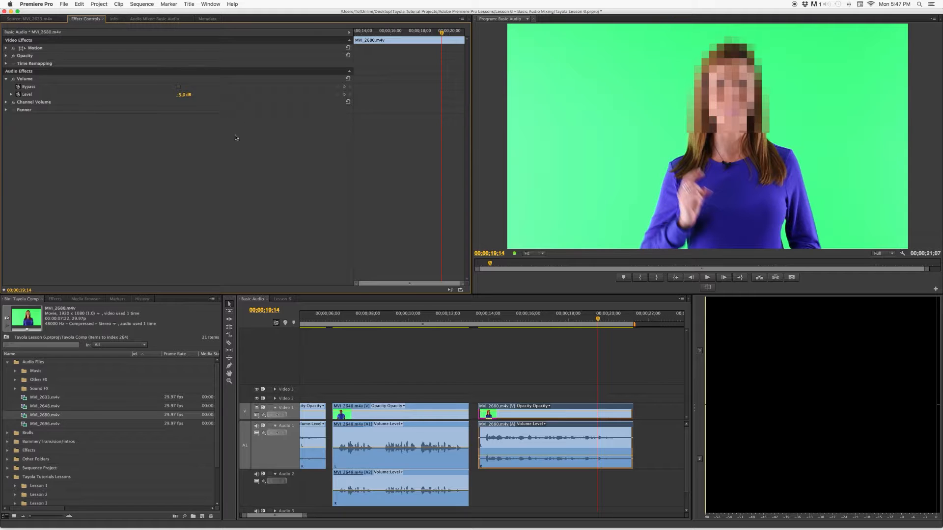
pyautogui.click(184, 94)
pyautogui.write('0')
pyautogui.press('Return')
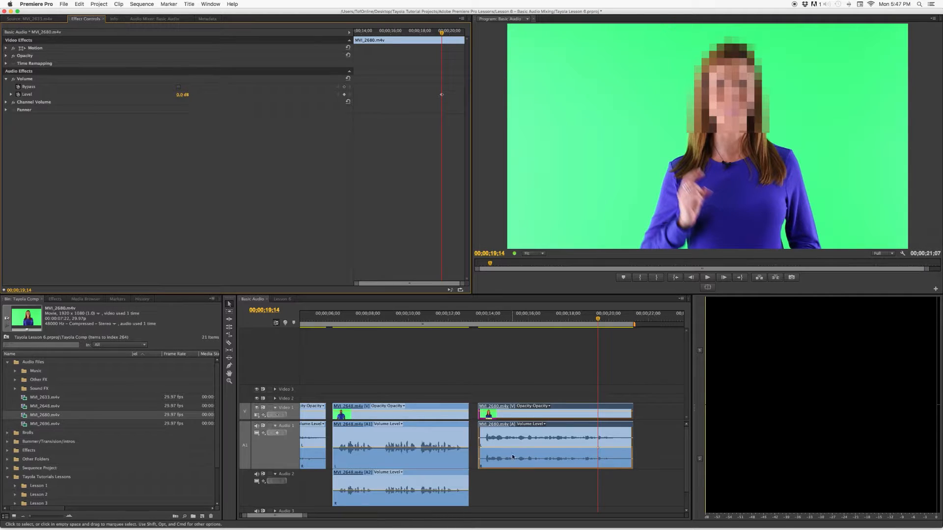
pyautogui.moveTo(517, 451)
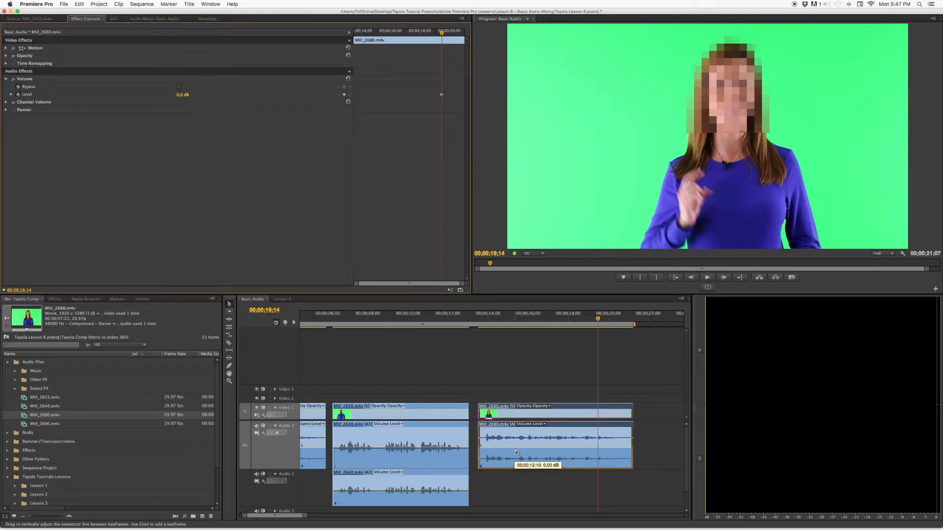
pyautogui.click(650, 455)
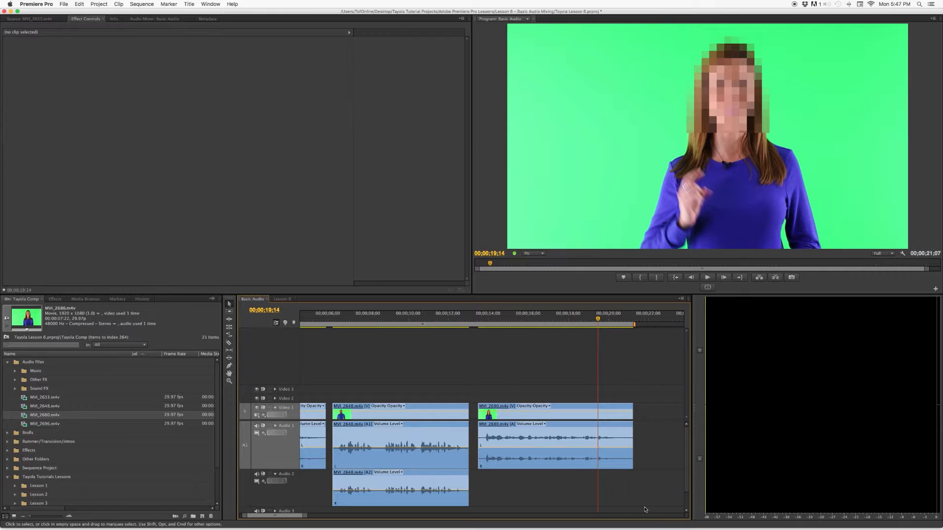
# Open the Biggie.mp3 music track in the source monitor and move its playhead to 00;00;31;29
pyautogui.click(568, 454)
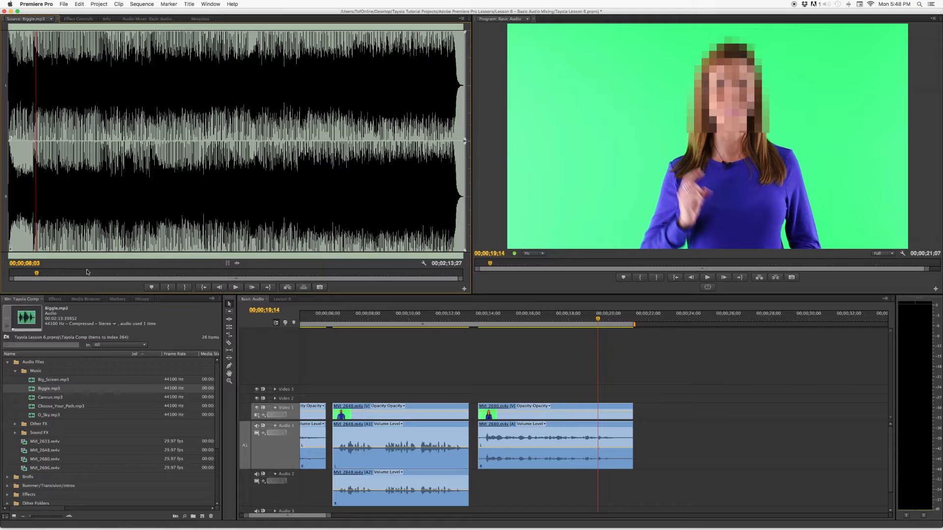
pyautogui.moveTo(84, 274); pyautogui.dragTo(116, 274)
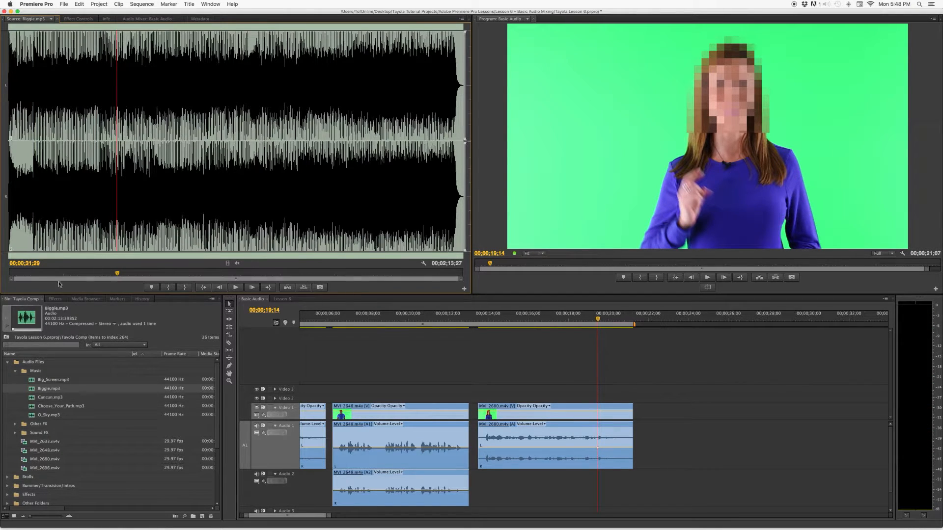
# Mark the first 27;20 of Biggie.mp3 and place it audio-only on Audio 2, just after the end of MVI_2680.m4v
pyautogui.moveTo(48, 277); pyautogui.dragTo(98, 274)
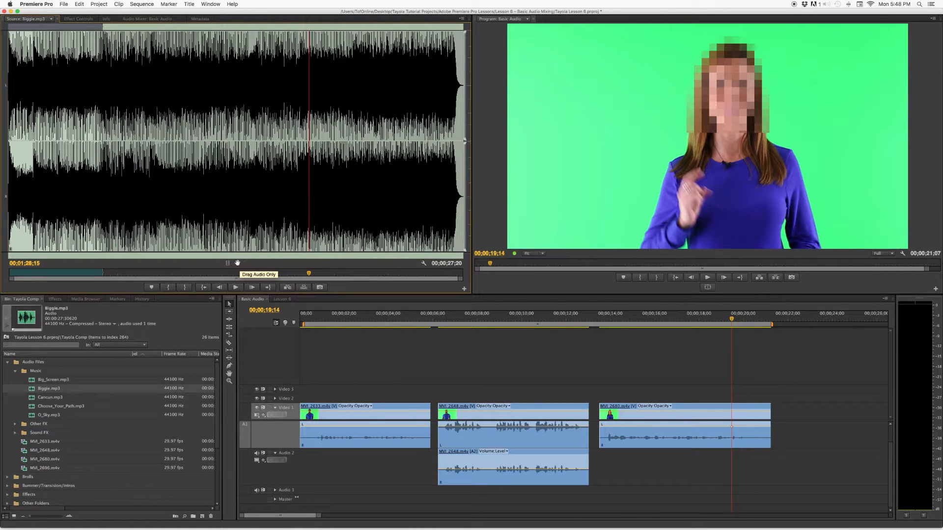
pyautogui.moveTo(237, 263); pyautogui.dragTo(788, 462)
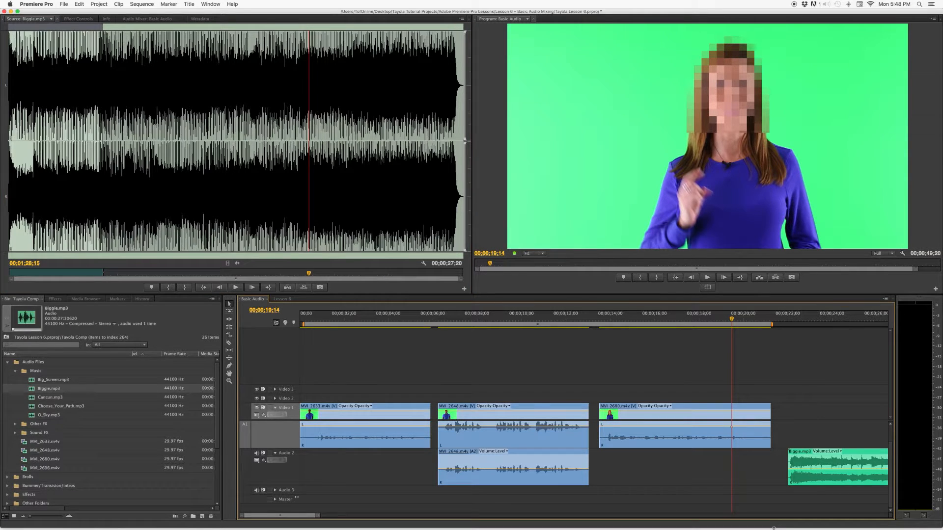
pyautogui.scroll(-10, 702, 475)
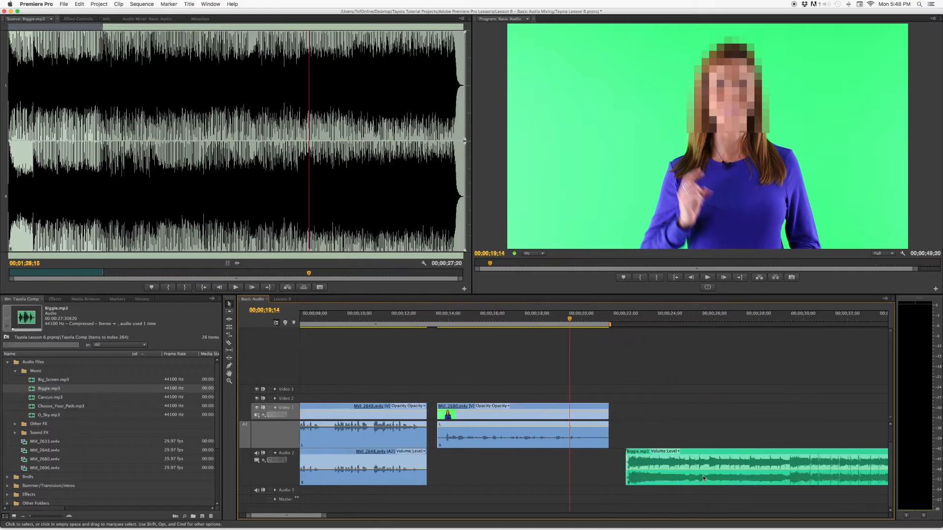
pyautogui.press('\\')
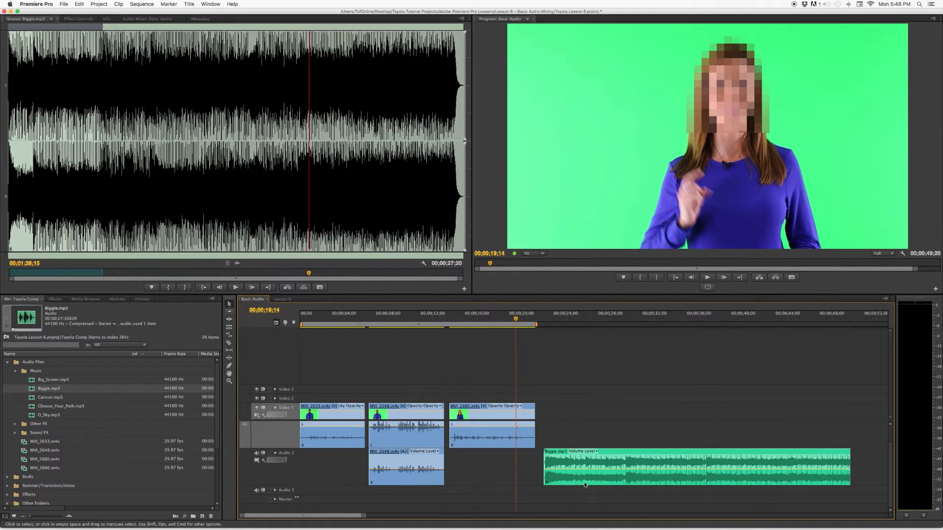
# Play the start of the Biggie.mp3 clip in the sequence from 00;00;22;09 to check its loudness
pyautogui.moveTo(499, 324); pyautogui.dragTo(547, 324)
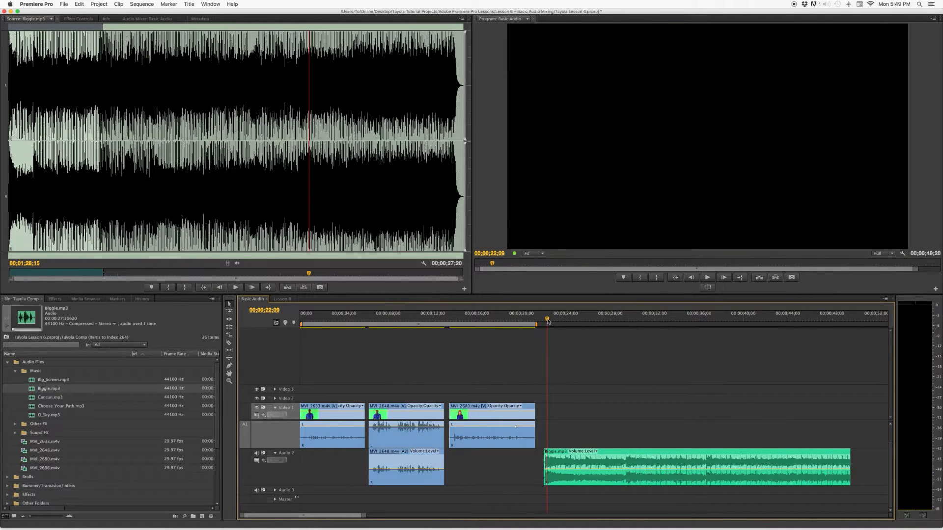
pyautogui.press('space')
pyautogui.press('space')
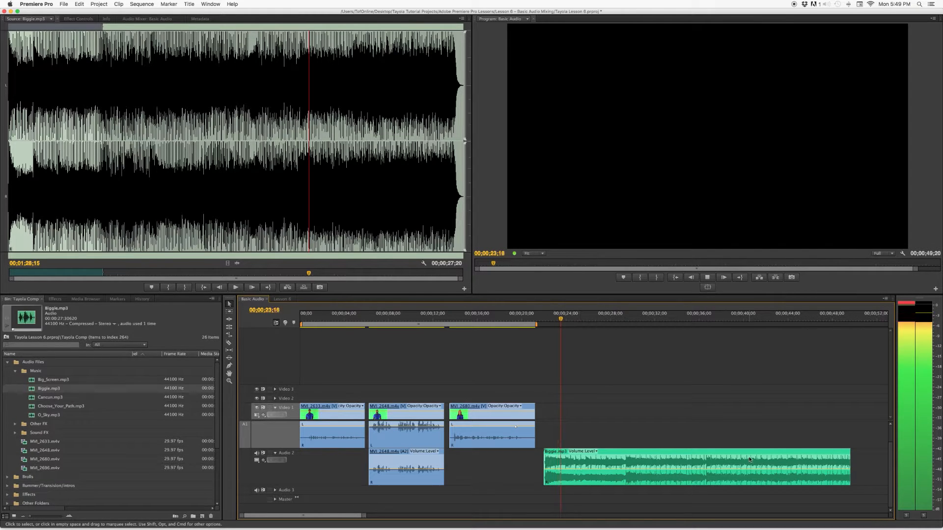
pyautogui.press('space')
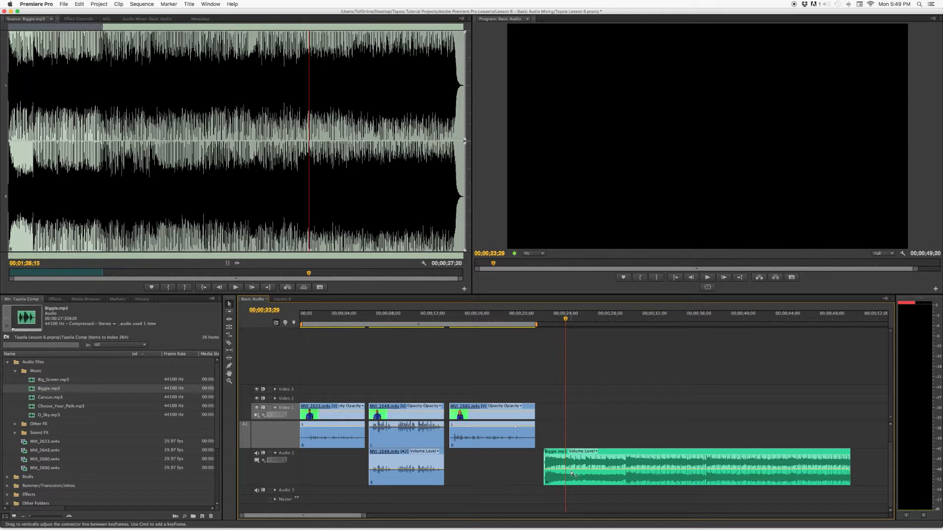
# Lower the volume line of Biggie.mp3 and align the clip's start with the start of MVI_2680.m4v
pyautogui.moveTo(572, 473)
pyautogui.moveTo(571, 474); pyautogui.dragTo(570, 464)
pyautogui.moveTo(475, 472); pyautogui.dragTo(477, 480)
pyautogui.click(450, 317)
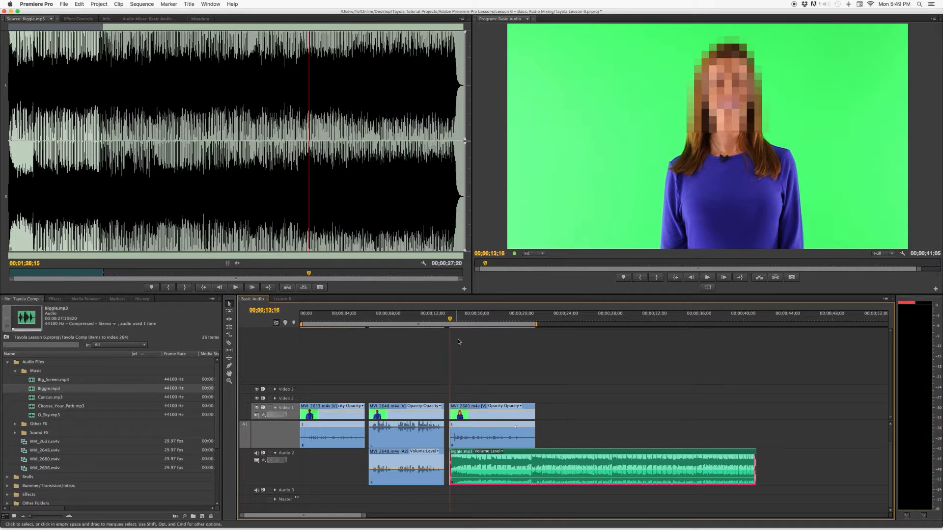
# Play MVI_2680.m4v with the Biggie.mp3 music from 00;00;13;16 to judge the mix, and return the playhead to 00;00;13;19
pyautogui.press('space')
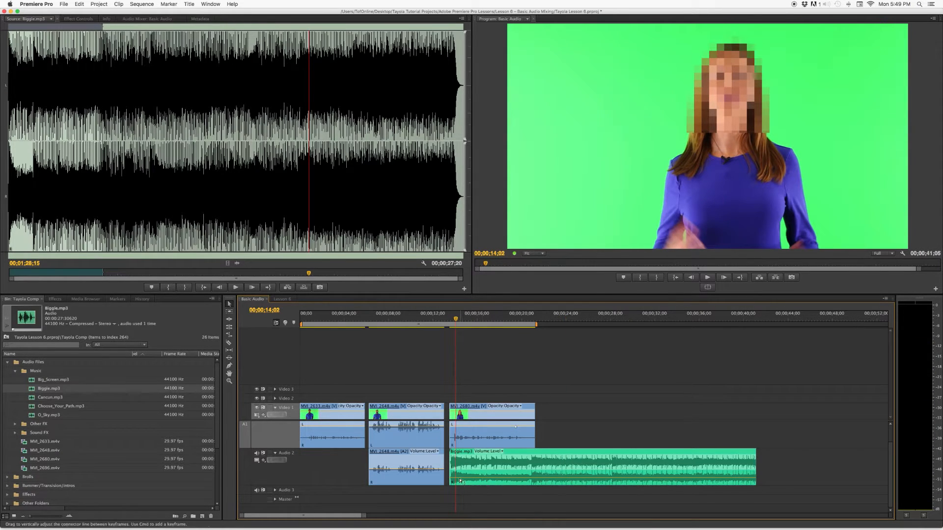
pyautogui.press('space')
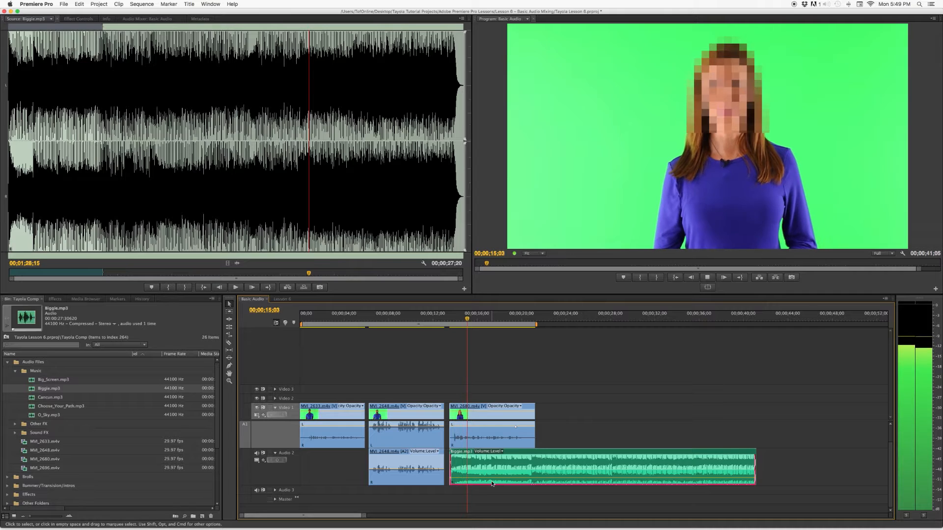
pyautogui.press('space')
pyautogui.click(451, 320)
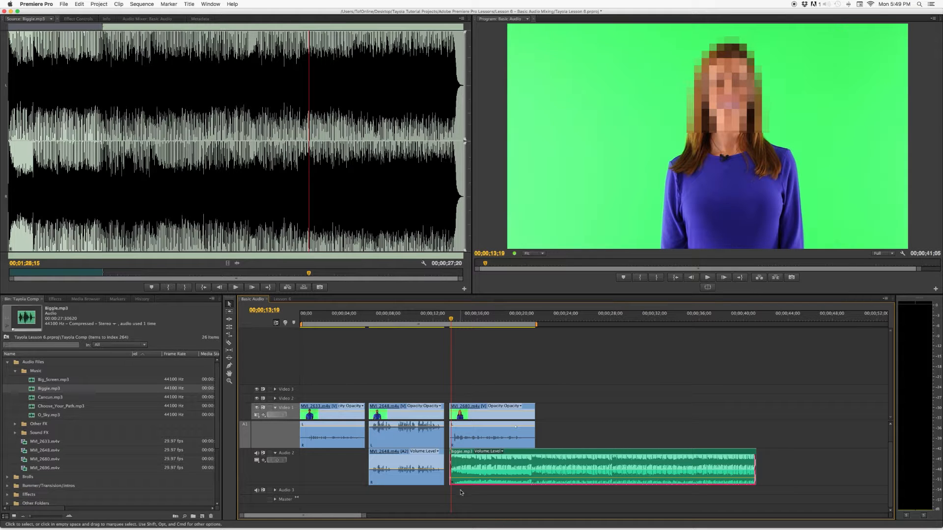
# Lower the volume line of Biggie.mp3 further while playing it under MVI_2680.m4v, and return the playhead to 00;00;13;12
pyautogui.click(466, 468)
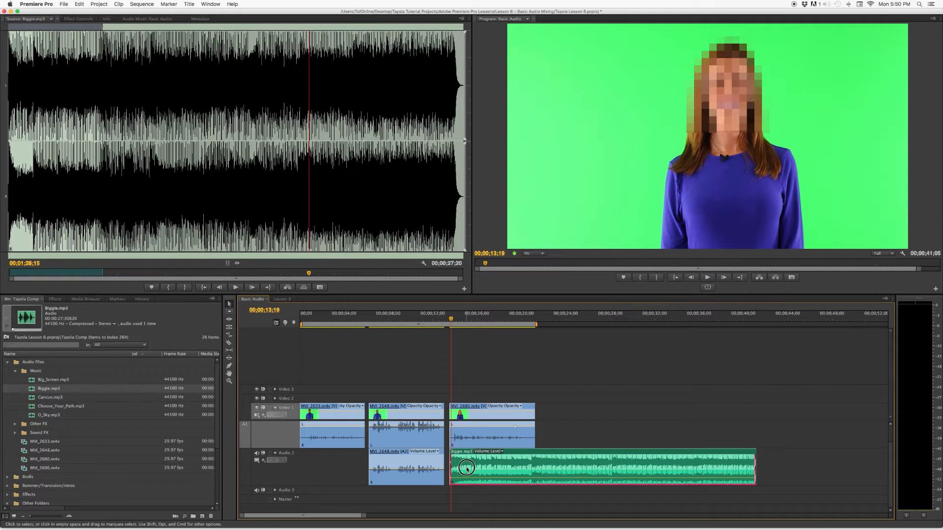
pyautogui.click(471, 430)
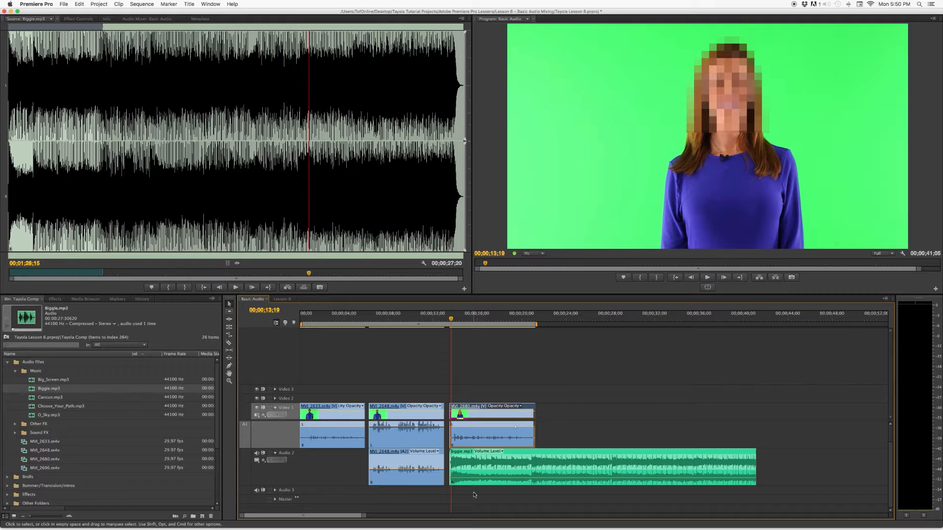
pyautogui.press('space')
pyautogui.moveTo(476, 477); pyautogui.dragTo(477, 493)
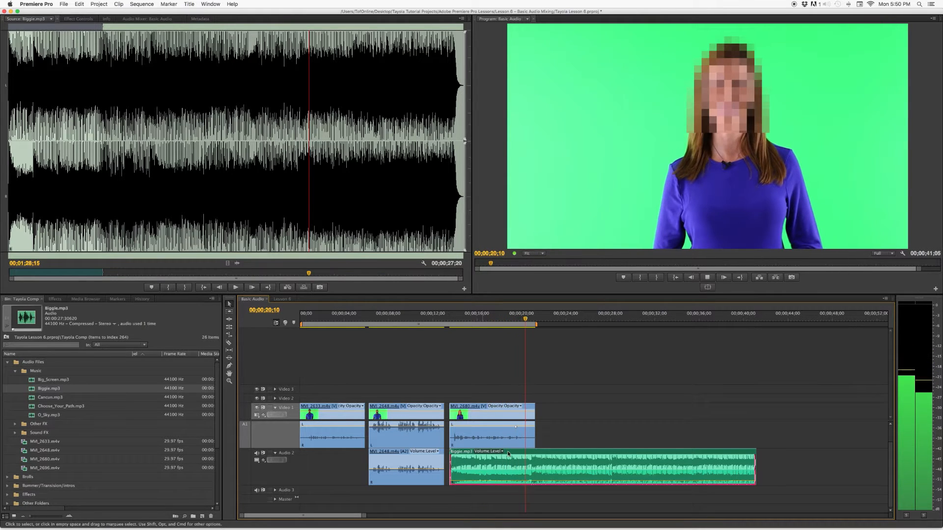
pyautogui.press('space')
pyautogui.click(447, 319)
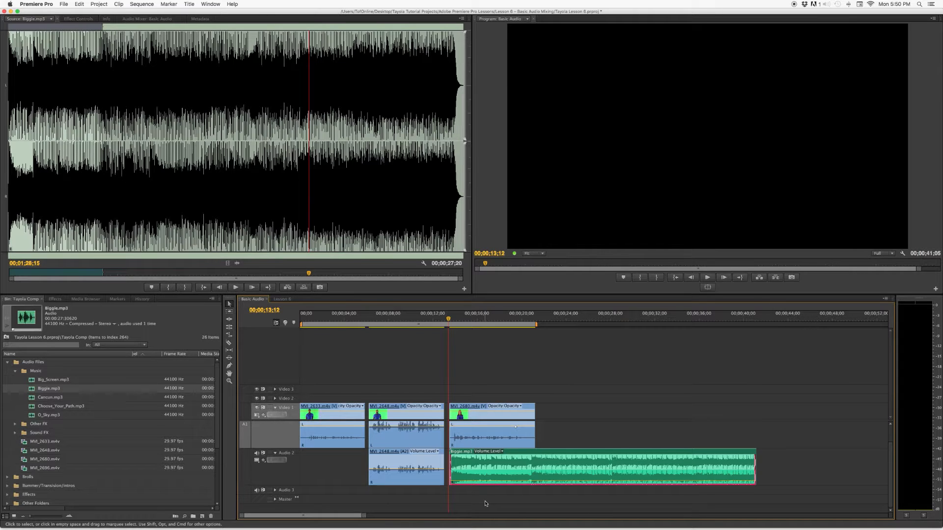
# Lower the Biggie.mp3 volume line slightly more while playing the mix from 00;00;13;12 to 00;00;20;24, and deselect the clip
pyautogui.press('space')
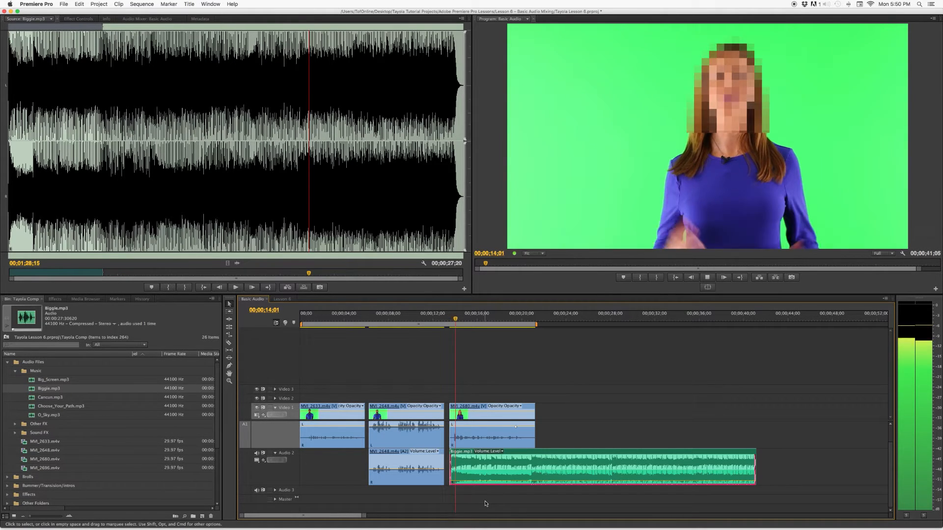
pyautogui.moveTo(473, 486); pyautogui.dragTo(474, 489)
pyautogui.press('space')
pyautogui.click(654, 416)
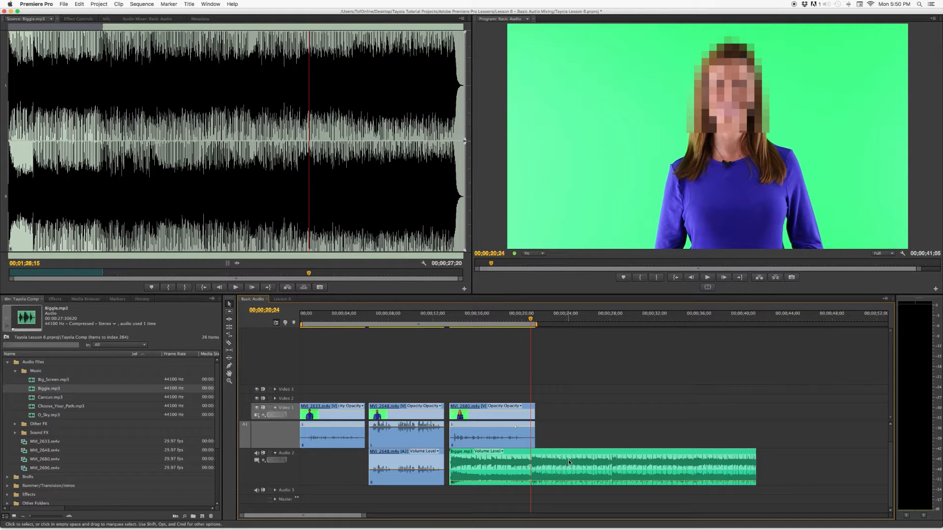
# Trim the end of Biggie.mp3 to match the end of MVI_2680.m4v, and move the playhead back near its start
pyautogui.moveTo(754, 459); pyautogui.dragTo(535, 475)
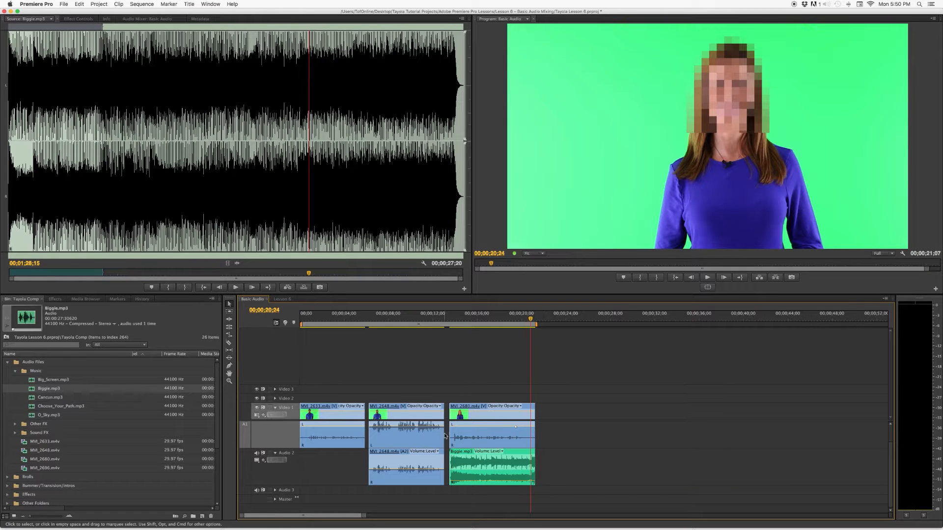
pyautogui.click(459, 320)
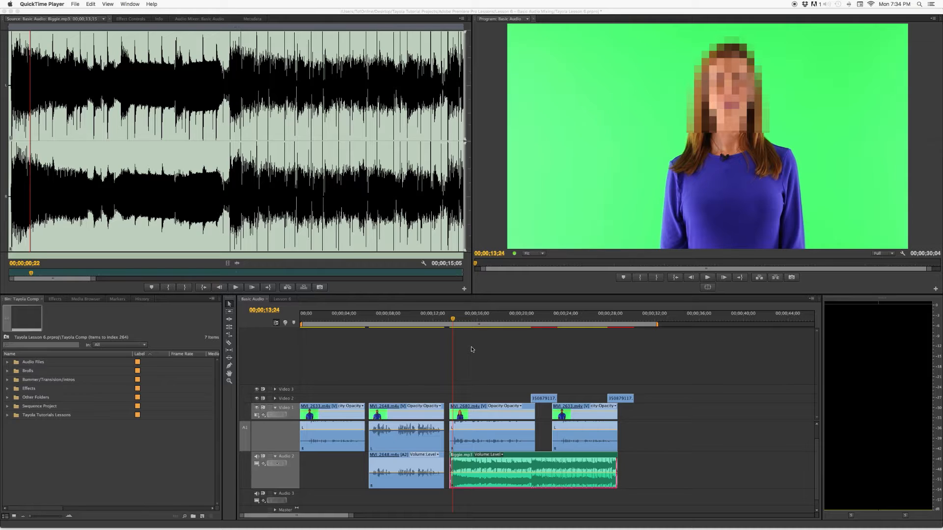
# Examine the timeline section where Biggie.mp3 runs beneath MVI_2680.m4v and the second MVI_2633.m4v clip
pyautogui.click(454, 320)
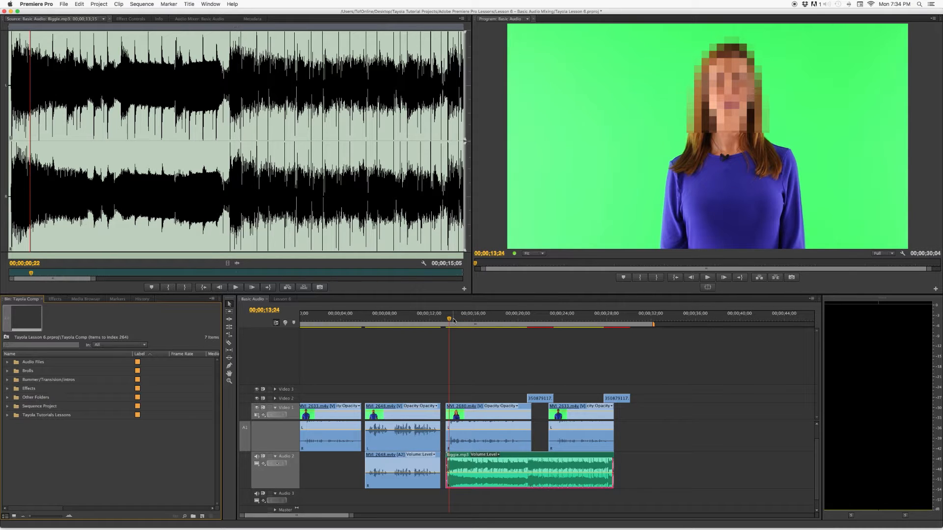
pyautogui.press('=')
pyautogui.press('=')
pyautogui.hscroll(5, 472, 337)
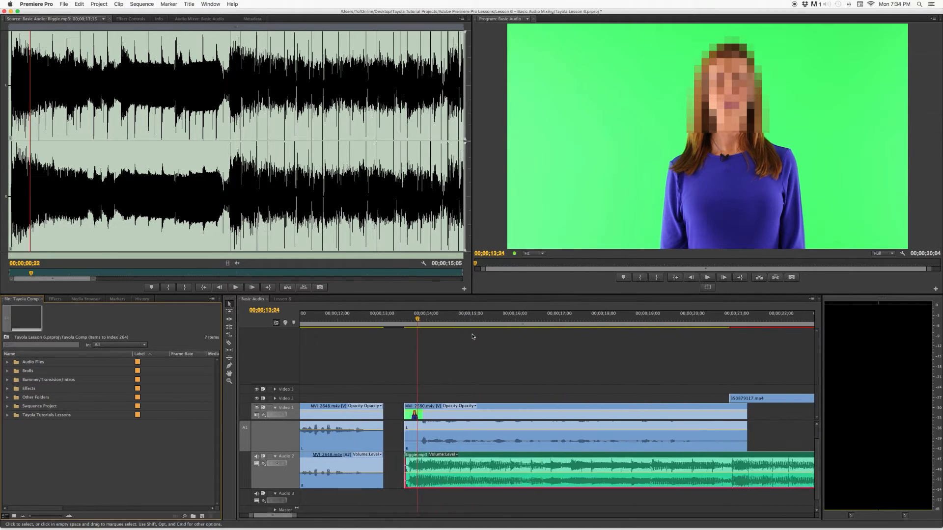
pyautogui.hscroll(1, 472, 337)
pyautogui.press('-')
pyautogui.hscroll(5, 506, 357)
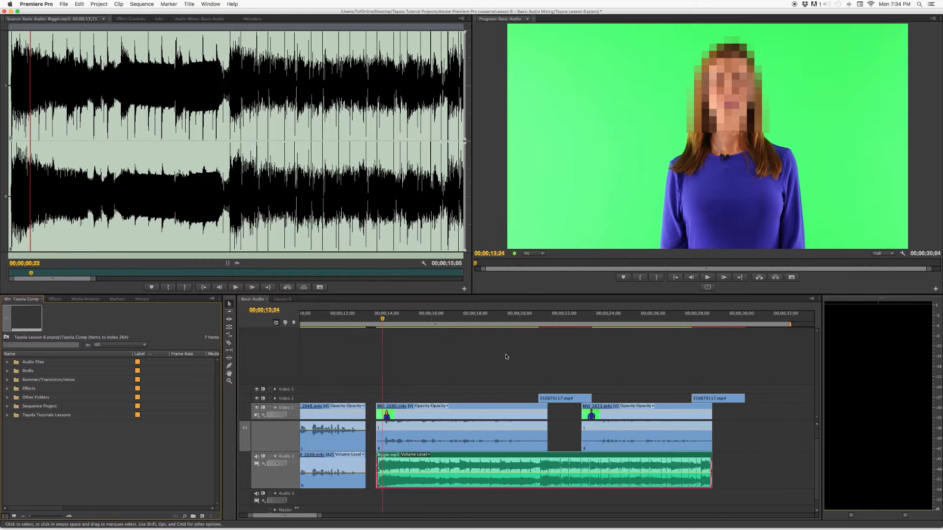
pyautogui.hscroll(-1, 506, 357)
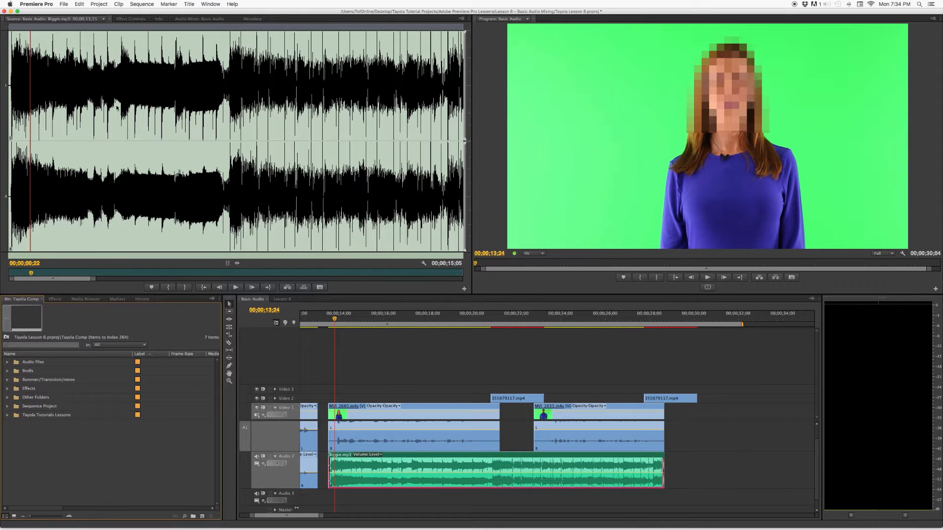
pyautogui.press('Left')
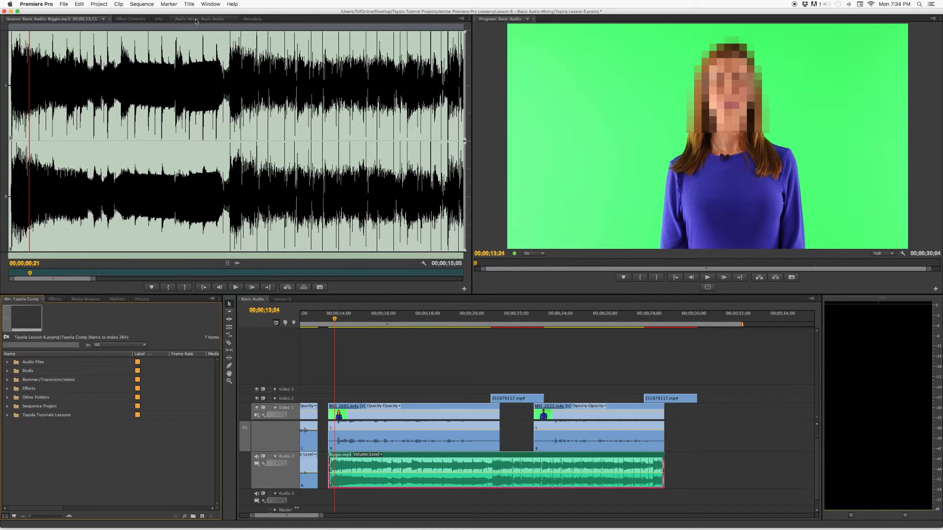
# Open the Audio Mixer for the Basic Audio sequence and review the audio entries in the list of available panels
pyautogui.click(195, 19)
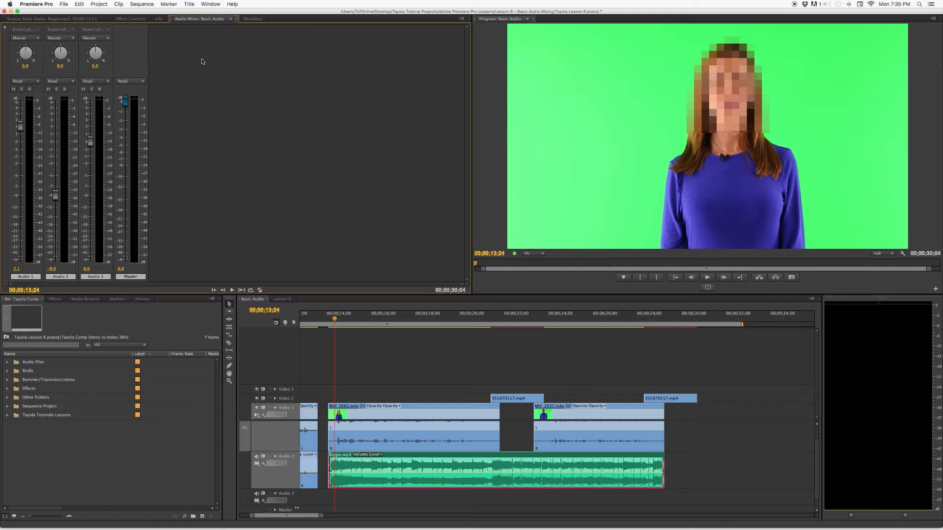
pyautogui.click(210, 4)
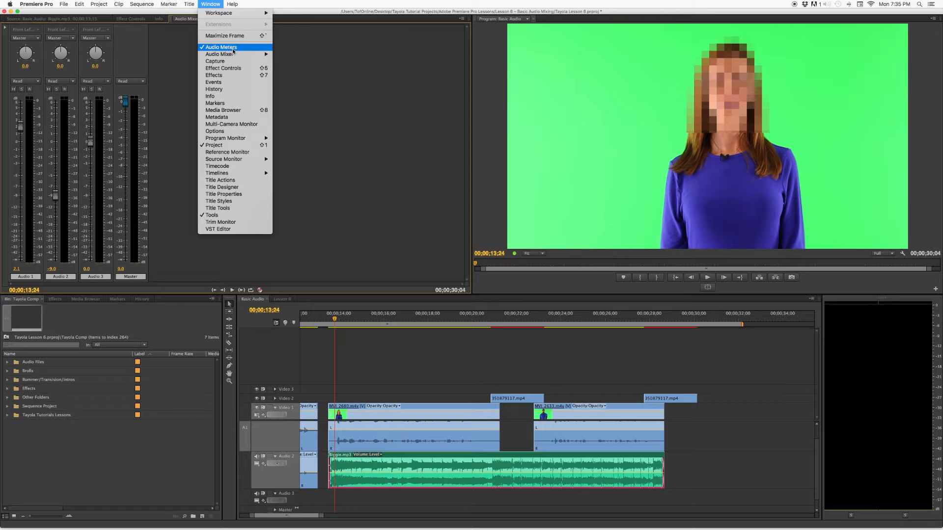
pyautogui.click(168, 51)
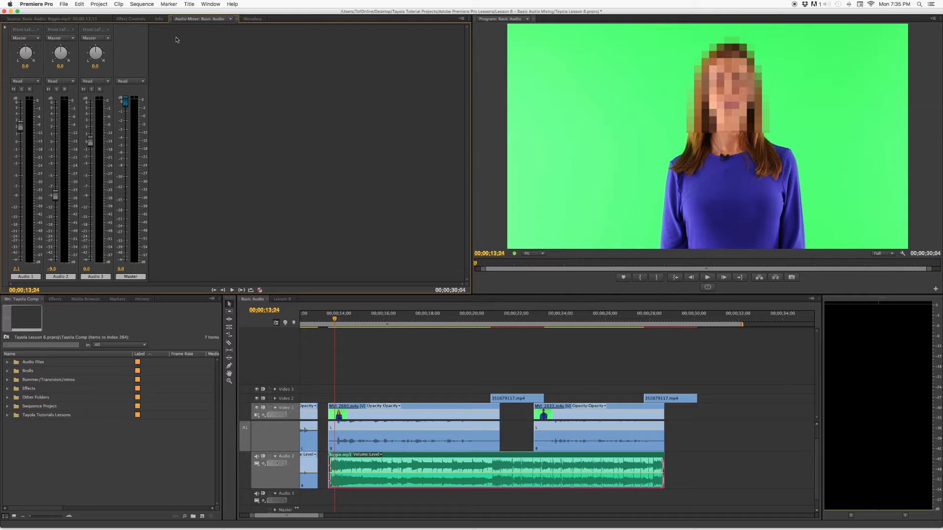
# Play the sequence from 00;00;13;17 to 00;00;15;29 while watching the track levels in the Audio Mixer
pyautogui.click(332, 320)
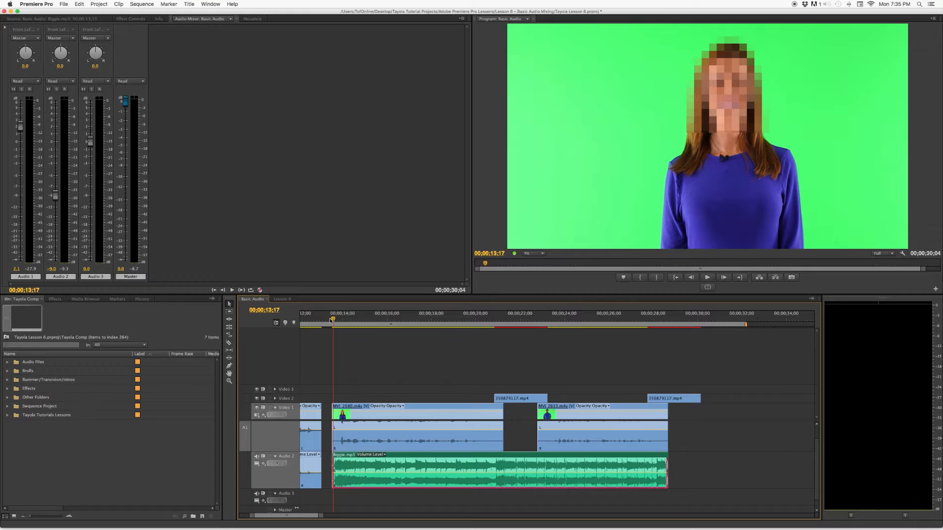
pyautogui.press('space')
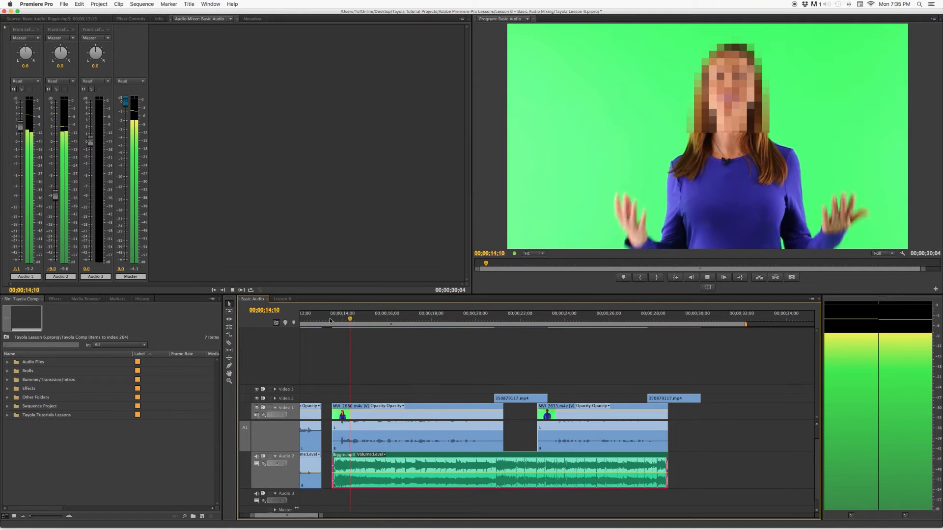
pyautogui.press('space')
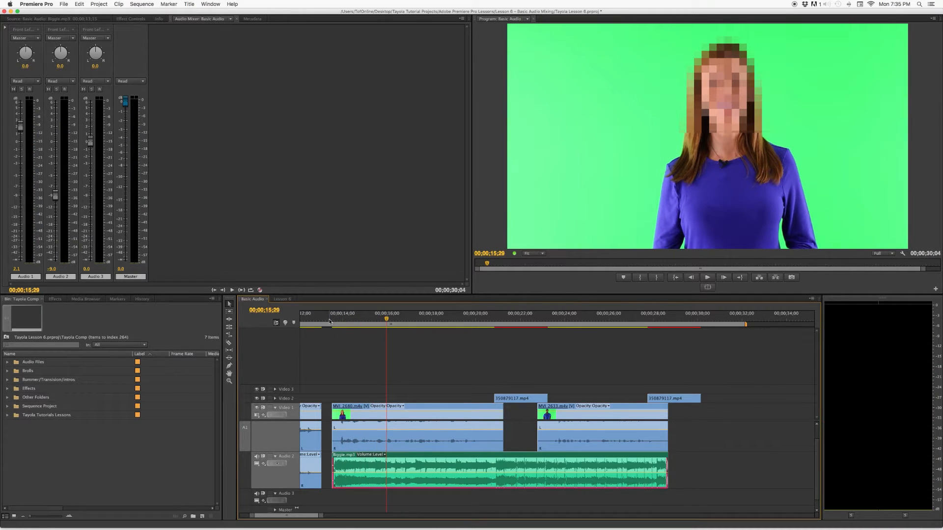
# Raise the divider between the video and audio tracks to give the audio tracks more room, and select MVI_2648.m4v
pyautogui.scroll(-1, 393, 442)
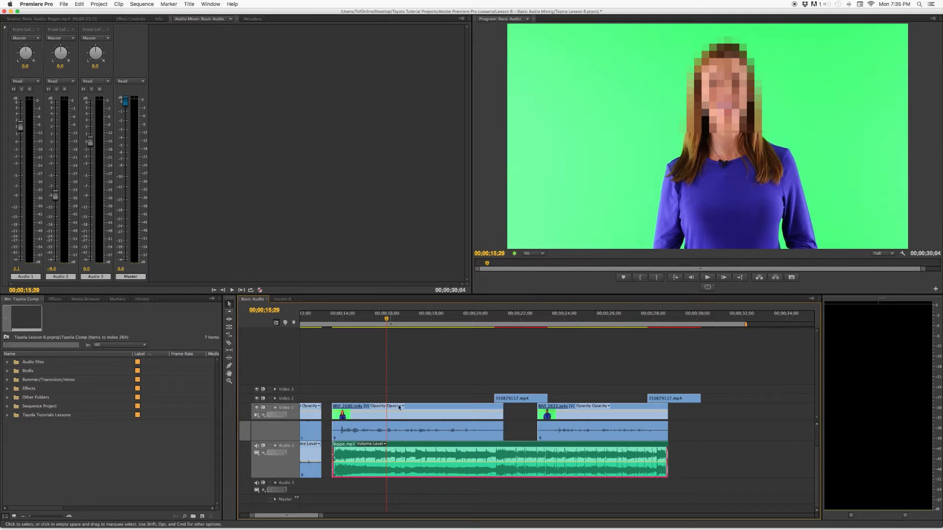
pyautogui.scroll(3, 261, 471)
pyautogui.hscroll(-3, 366, 455)
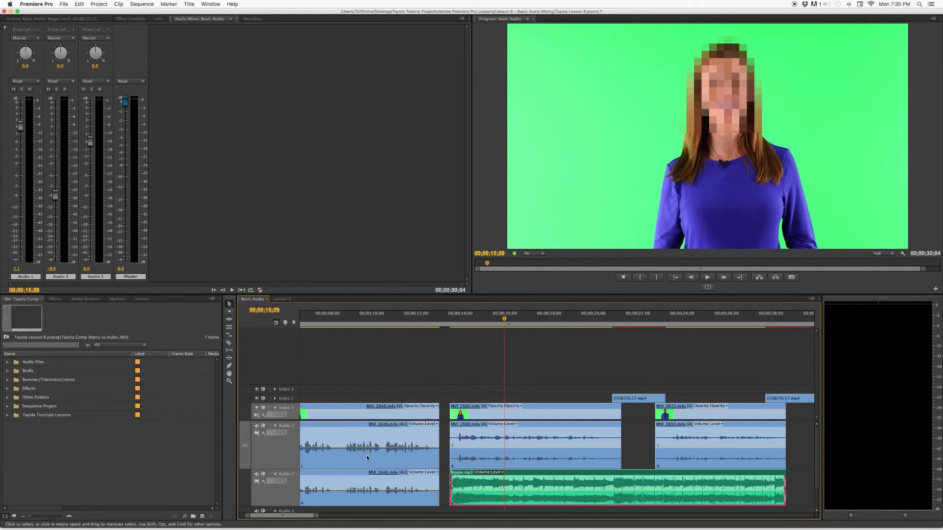
pyautogui.hscroll(-1, 366, 457)
pyautogui.moveTo(273, 420); pyautogui.dragTo(273, 386)
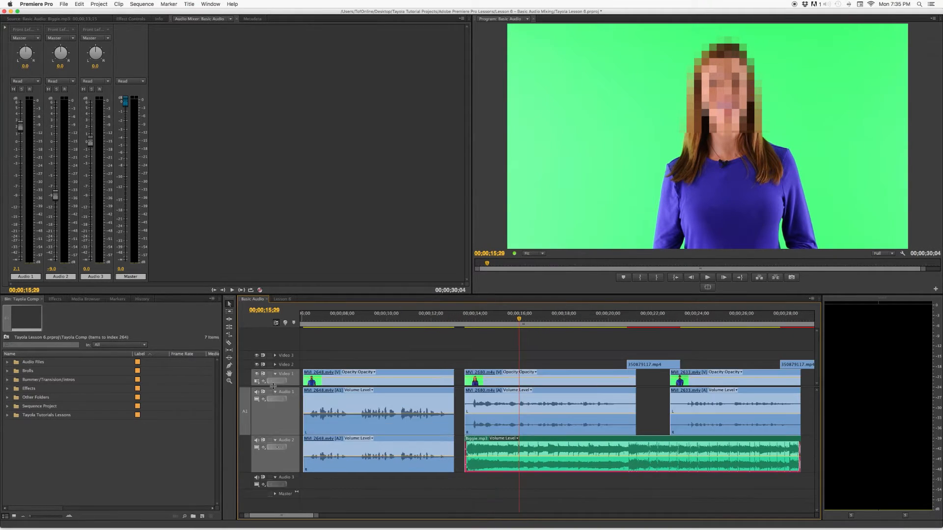
pyautogui.hscroll(2, 386, 434)
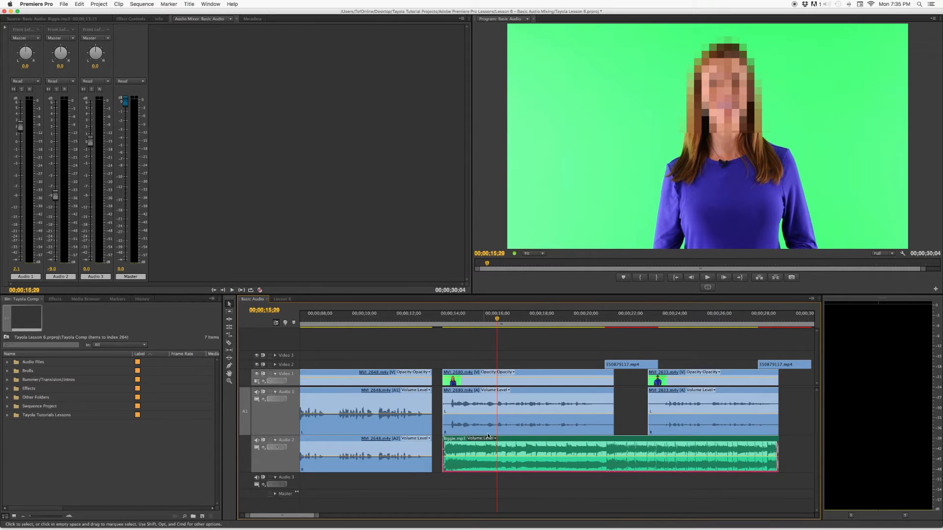
pyautogui.click(346, 425)
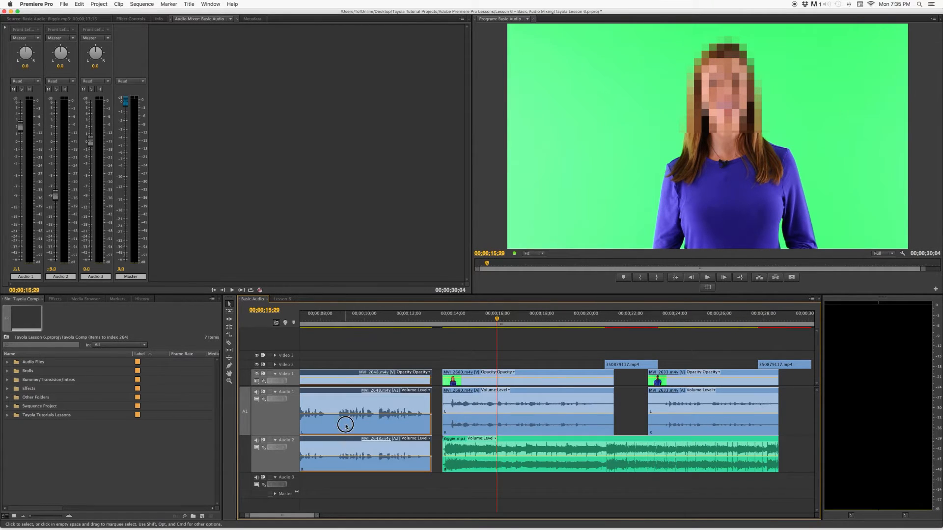
# Deselect MVI_2648.m4v and play the sequence from 00;00;13;19 to 00;00;18;24 to judge Biggie.mp3 against the speech
pyautogui.click(328, 479)
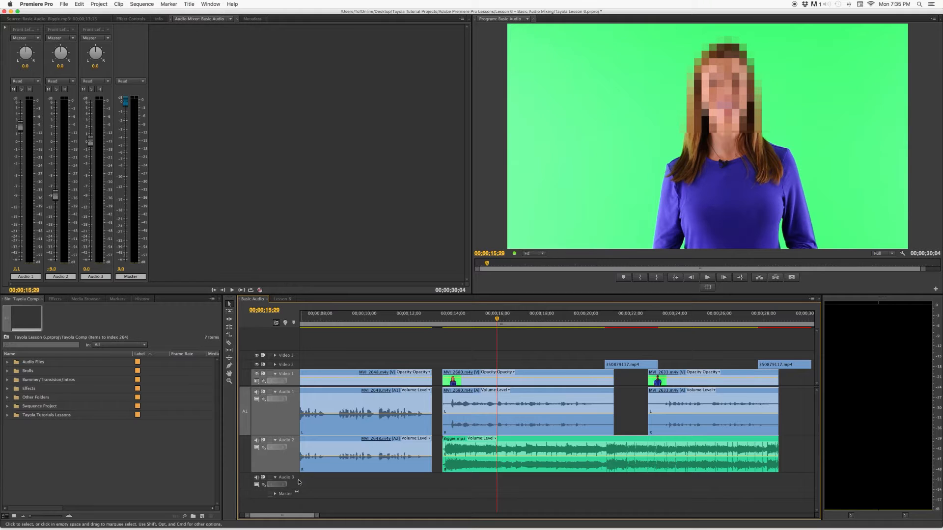
pyautogui.scroll(1, 365, 457)
pyautogui.press('super+z')
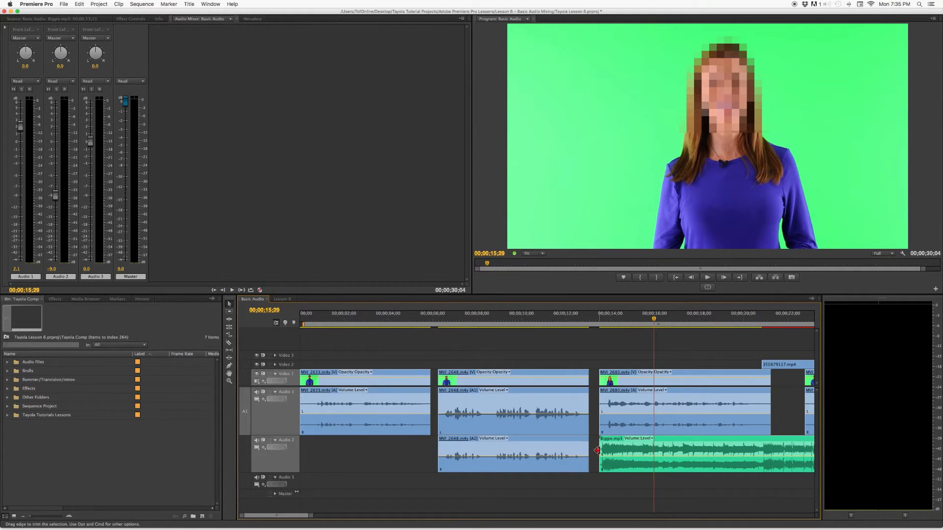
pyautogui.press('super+shift+z')
pyautogui.scroll(-3, 542, 435)
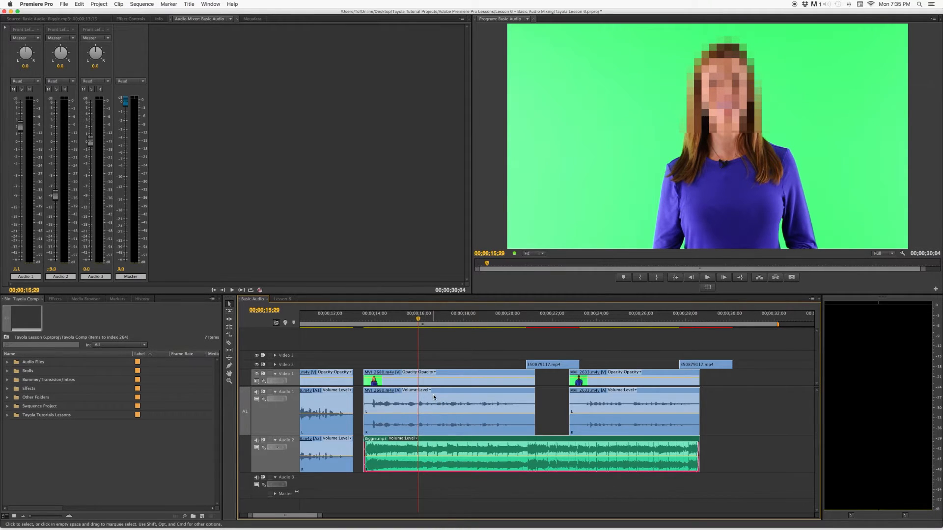
pyautogui.moveTo(358, 319); pyautogui.dragTo(368, 320)
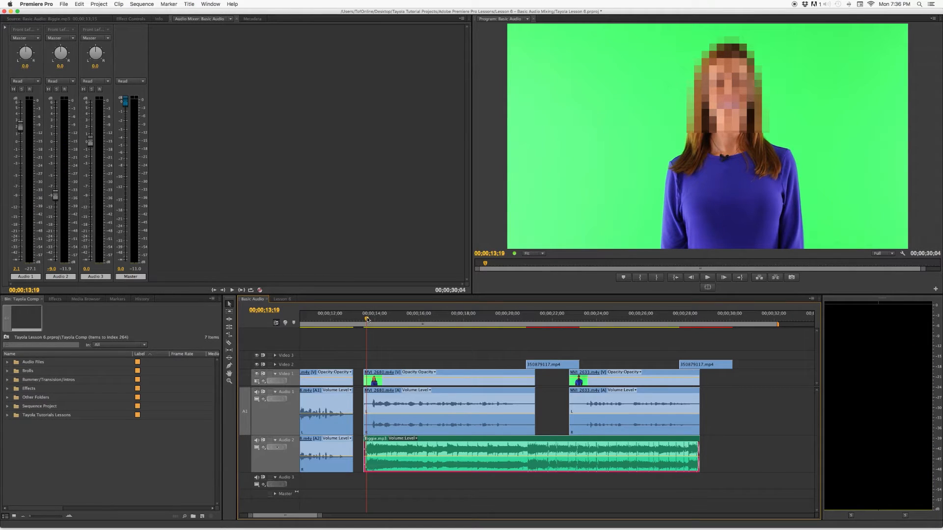
pyautogui.press('space')
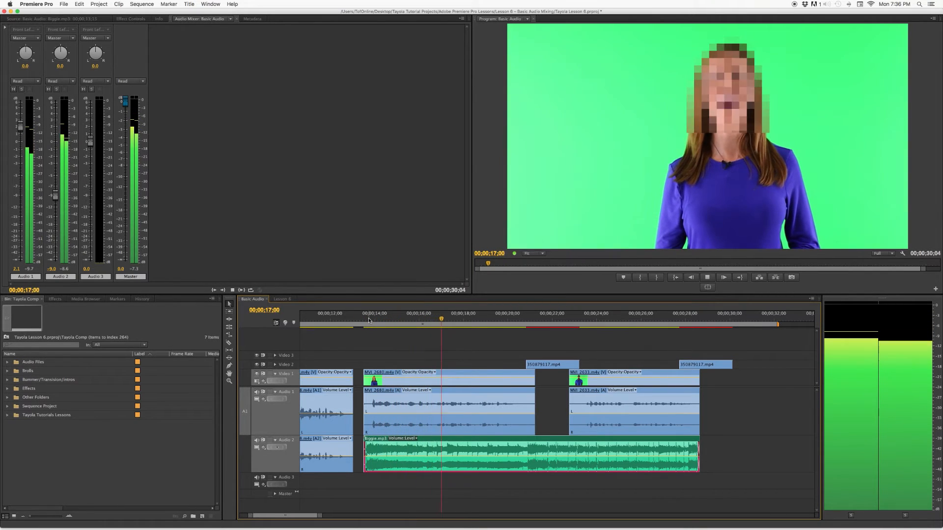
pyautogui.press('space')
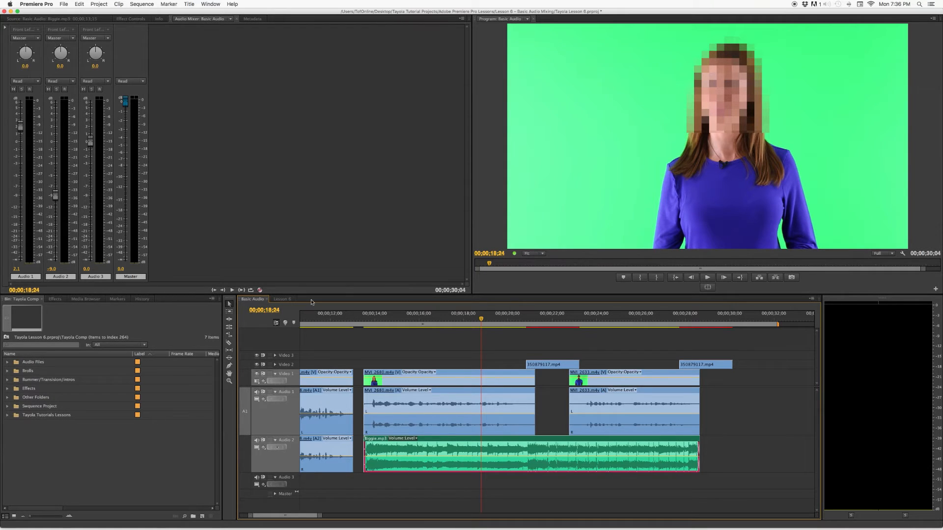
# At 00;00;13;18, lower the Audio 2 track volume to -27.2 in the Audio Mixer and set its automation mode to Write
pyautogui.click(366, 324)
pyautogui.moveTo(367, 324); pyautogui.dragTo(365, 323)
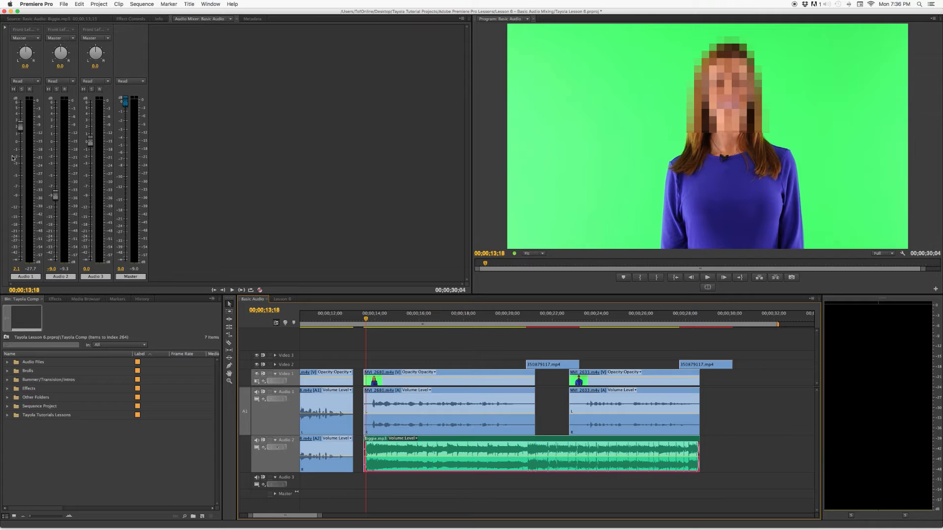
pyautogui.moveTo(57, 197); pyautogui.dragTo(58, 242)
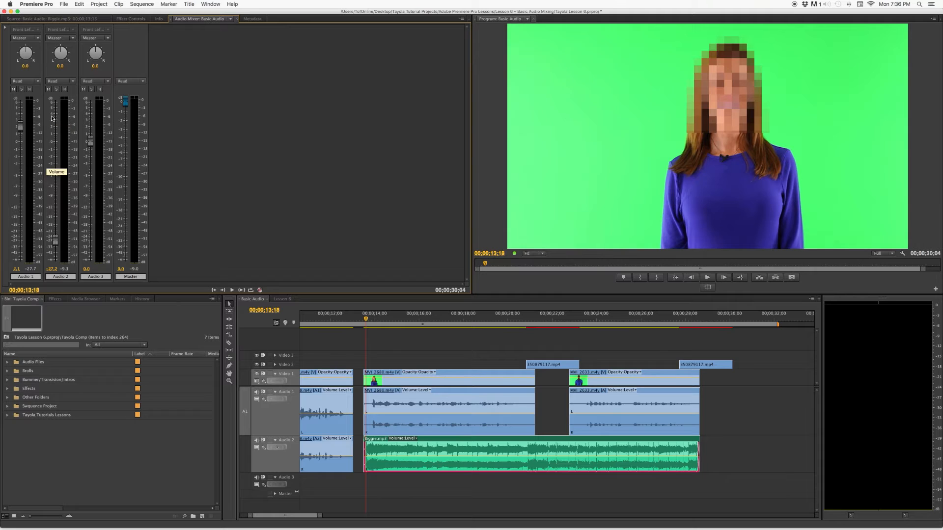
pyautogui.click(61, 82)
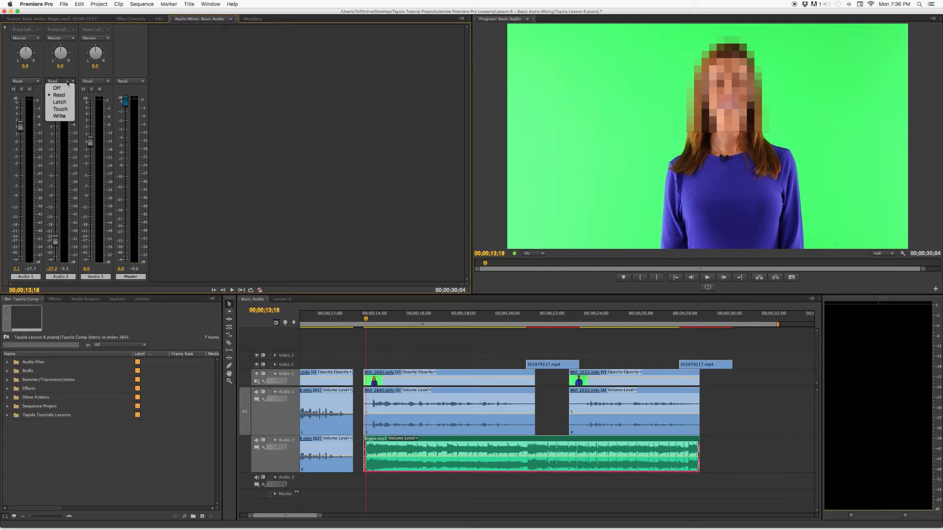
pyautogui.click(65, 117)
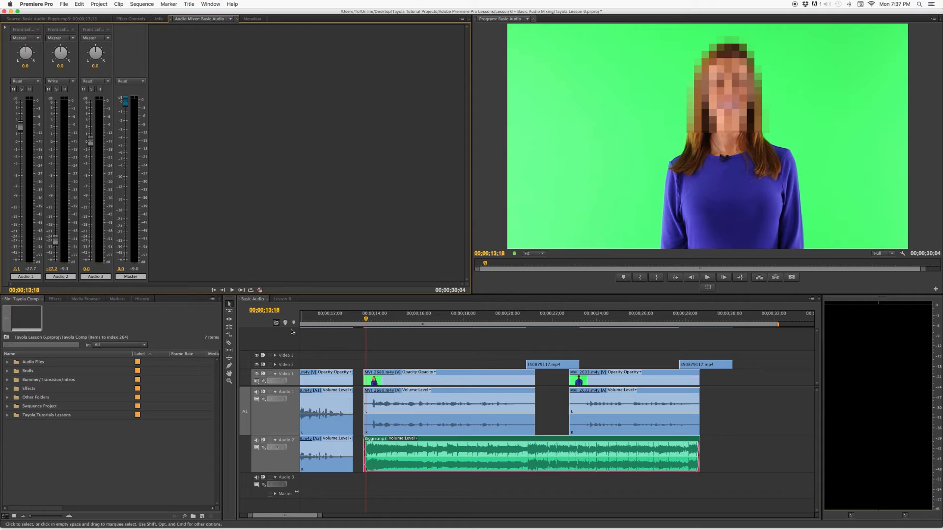
# Record Audio 2 volume automation from 00;00;13;16 to 00;00;28;06, raising the music between the two speech clips and lowering it under speech
pyautogui.click(365, 318)
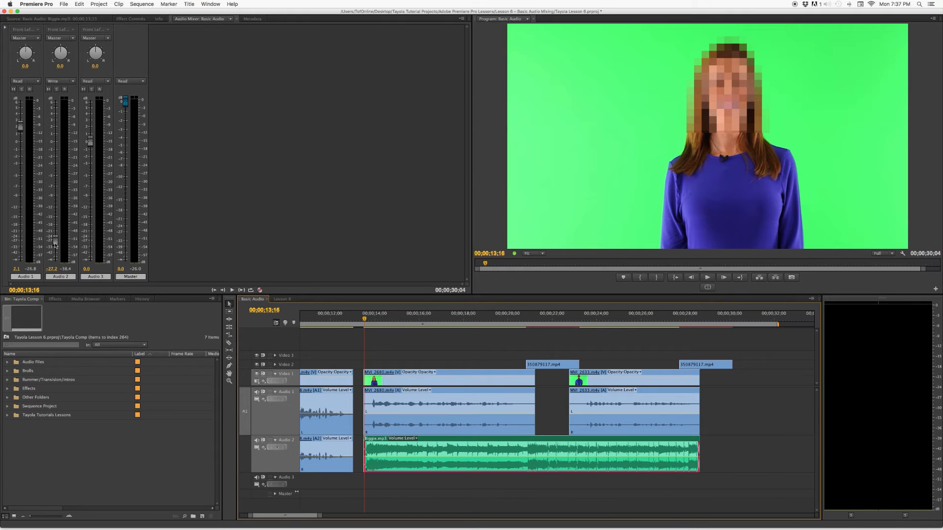
pyautogui.press('space')
pyautogui.moveTo(56, 242)
pyautogui.mouseDown()
pyautogui.moveTo(55, 252)
pyautogui.moveTo(62, 151)
pyautogui.moveTo(59, 251)
pyautogui.moveTo(61, 240)
pyautogui.mouseUp()
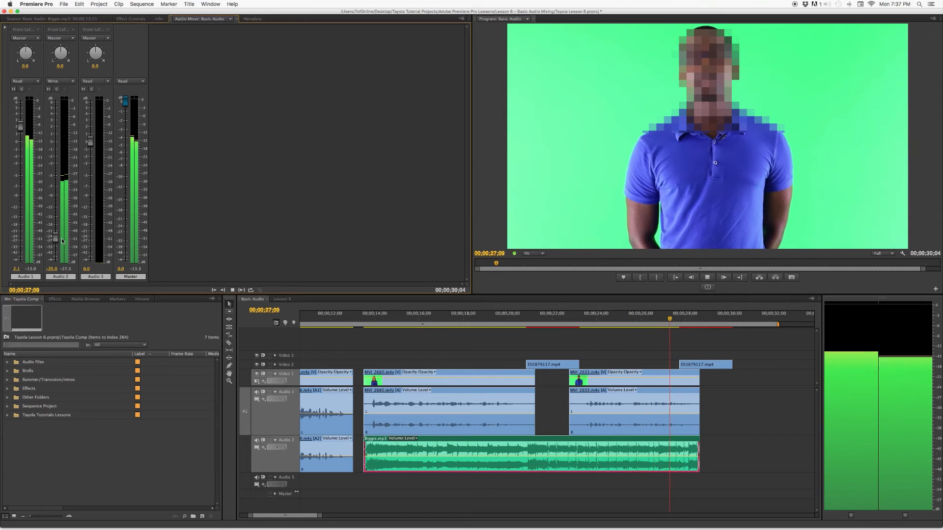
pyautogui.press('space')
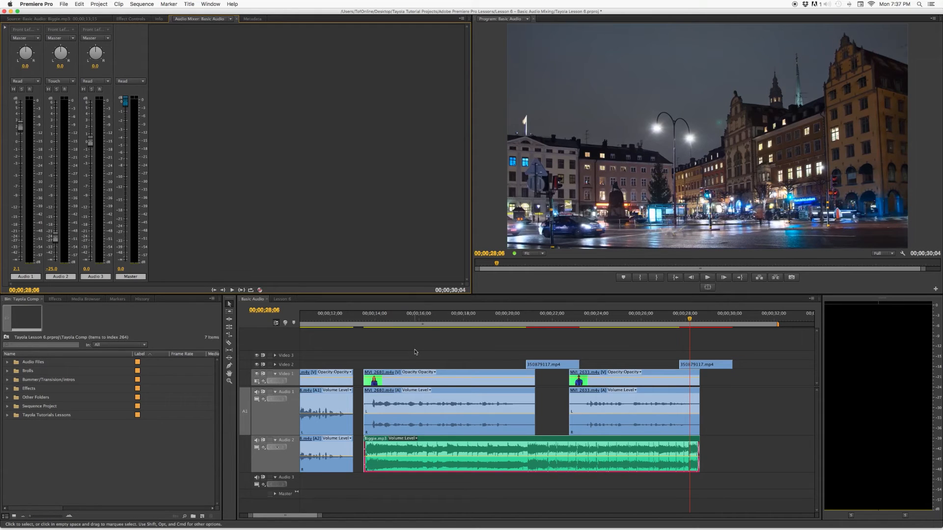
# Return the playhead to 00;00;13;27 and show the track keyframes on Audio 2
pyautogui.click(372, 325)
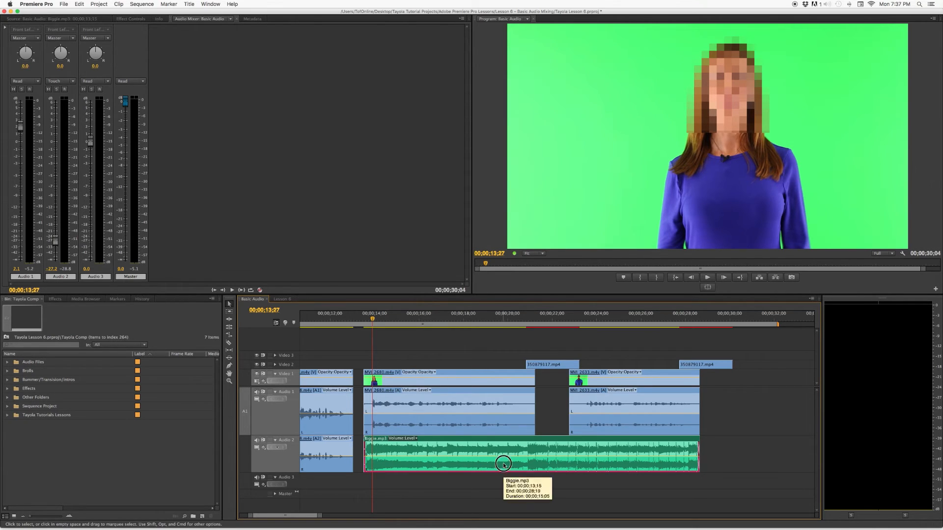
pyautogui.click(263, 448)
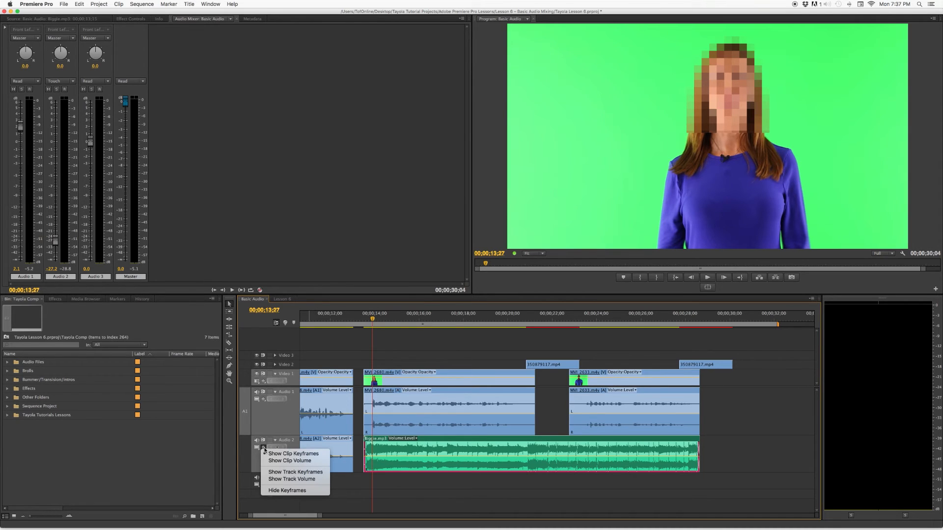
pyautogui.click(318, 474)
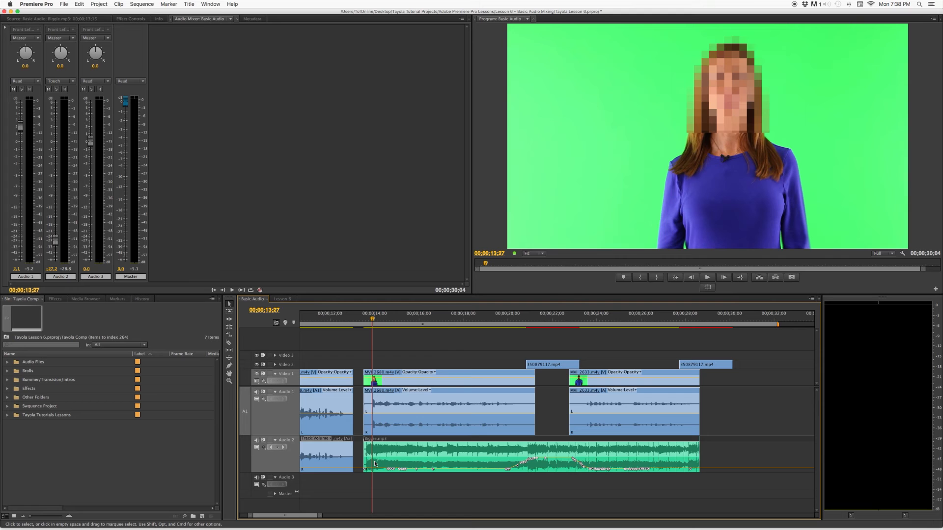
# Play the sequence from 00;00;13;16 to 00;00;25;16 to check the recorded Audio 2 volume automation
pyautogui.click(364, 323)
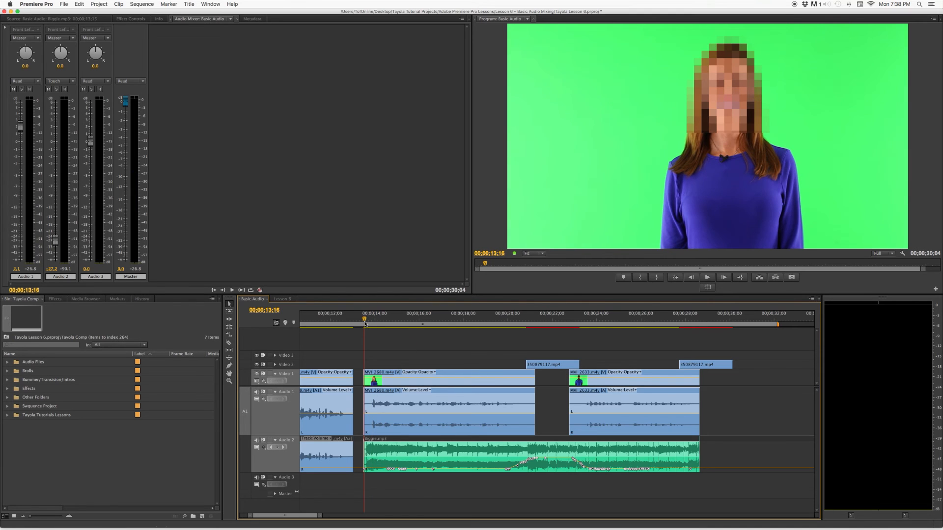
pyautogui.press('space')
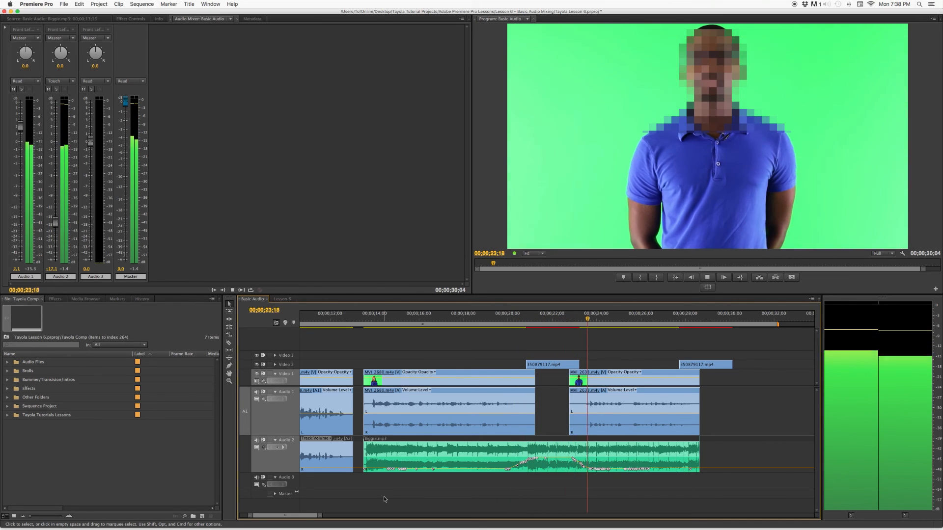
pyautogui.press('space')
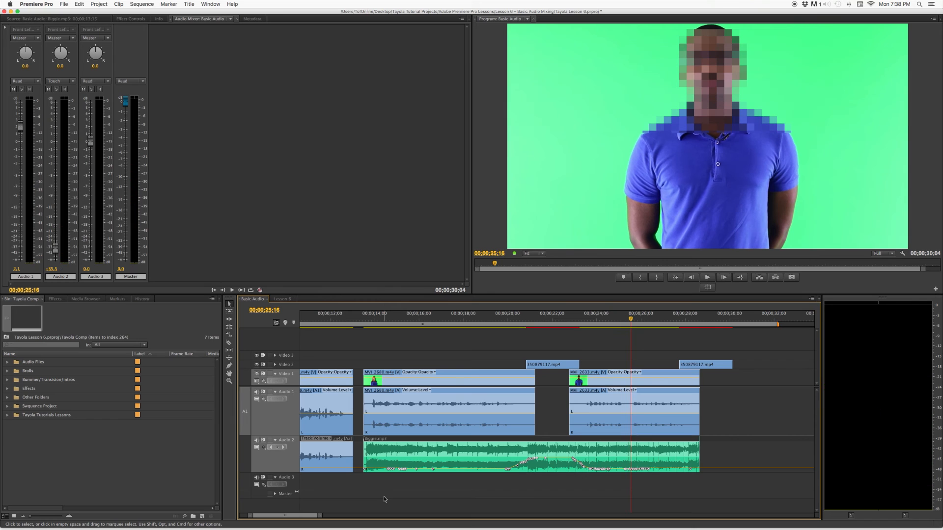